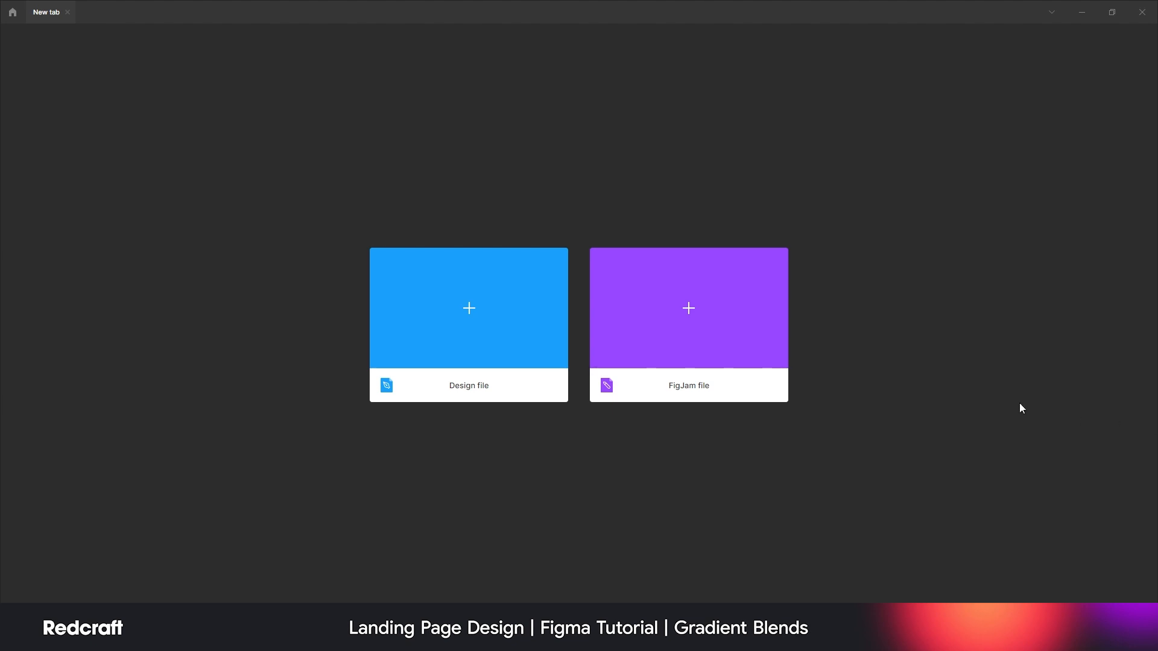
- Create a new design file and draw a frame about 506 × 284 on the canvas
click(470, 317)
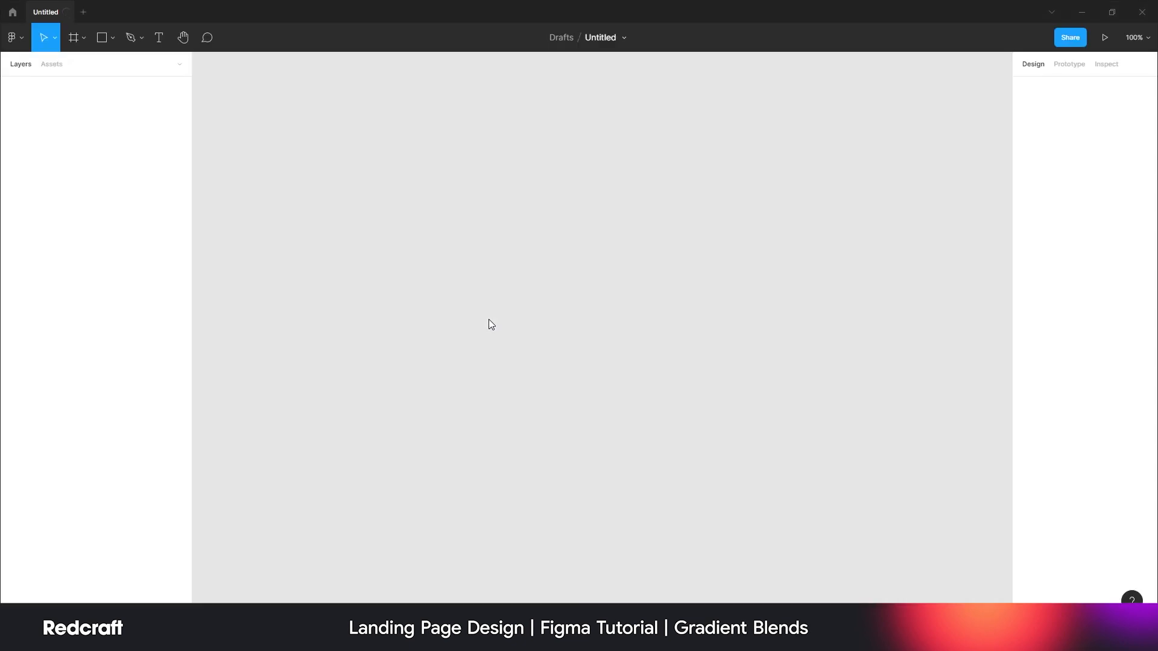
click(83, 39)
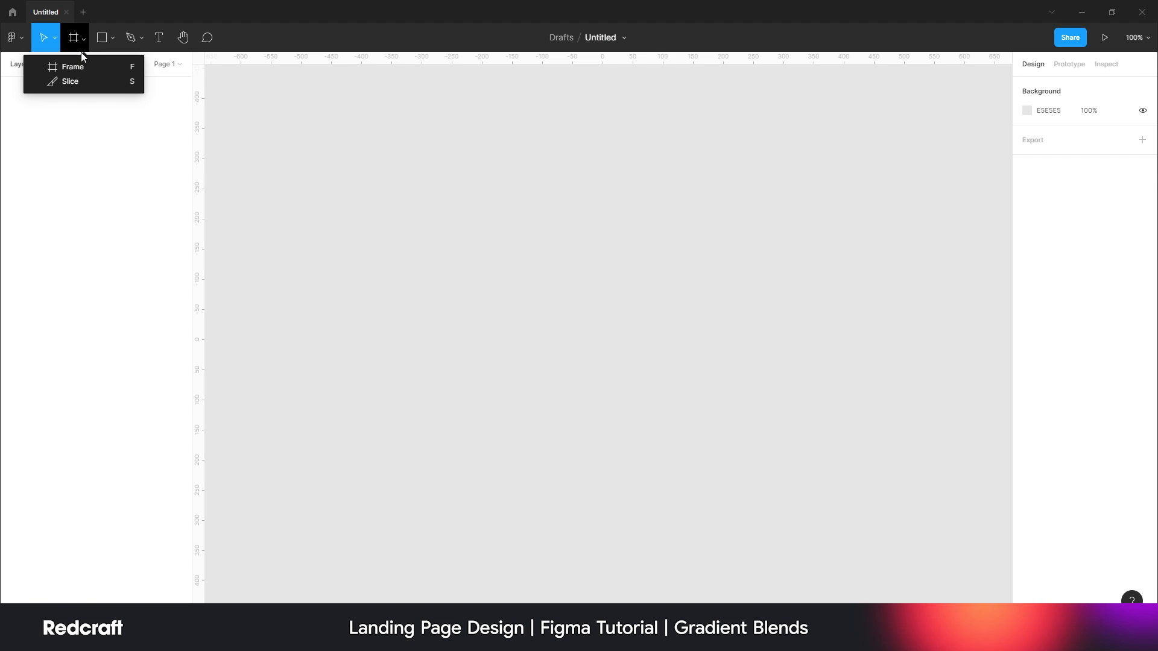
click(86, 69)
drag(471, 224, 776, 394)
- Set the new frame's width to 1600 and height to 1220
click(1048, 155)
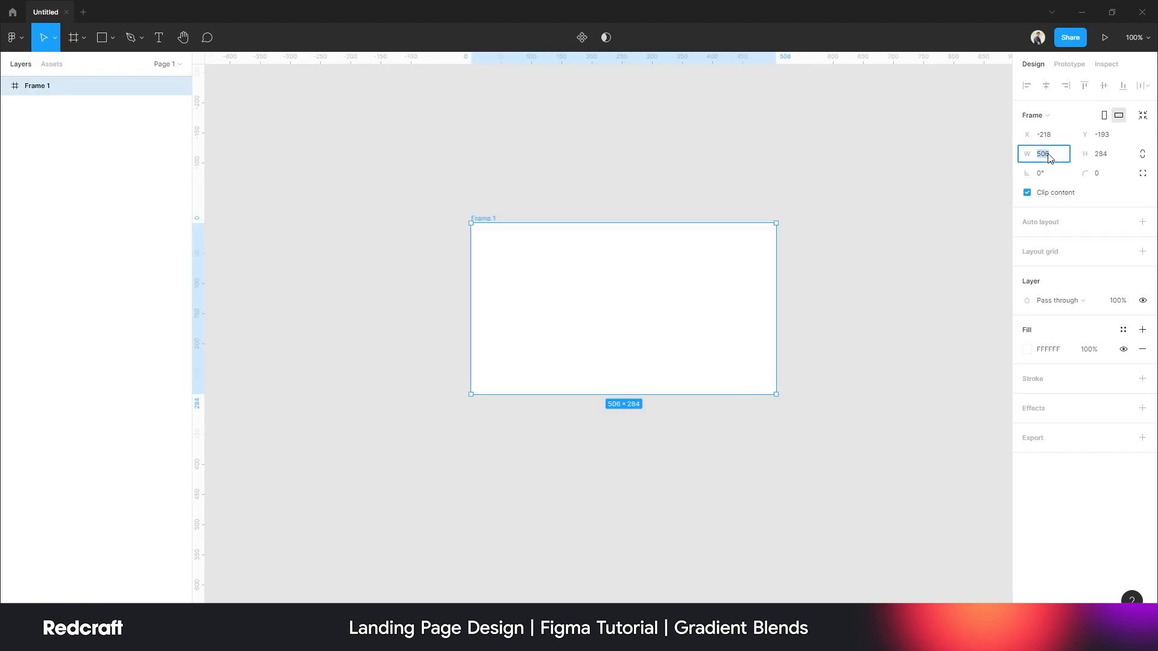
text(1600)
key(Tab)
text(122)
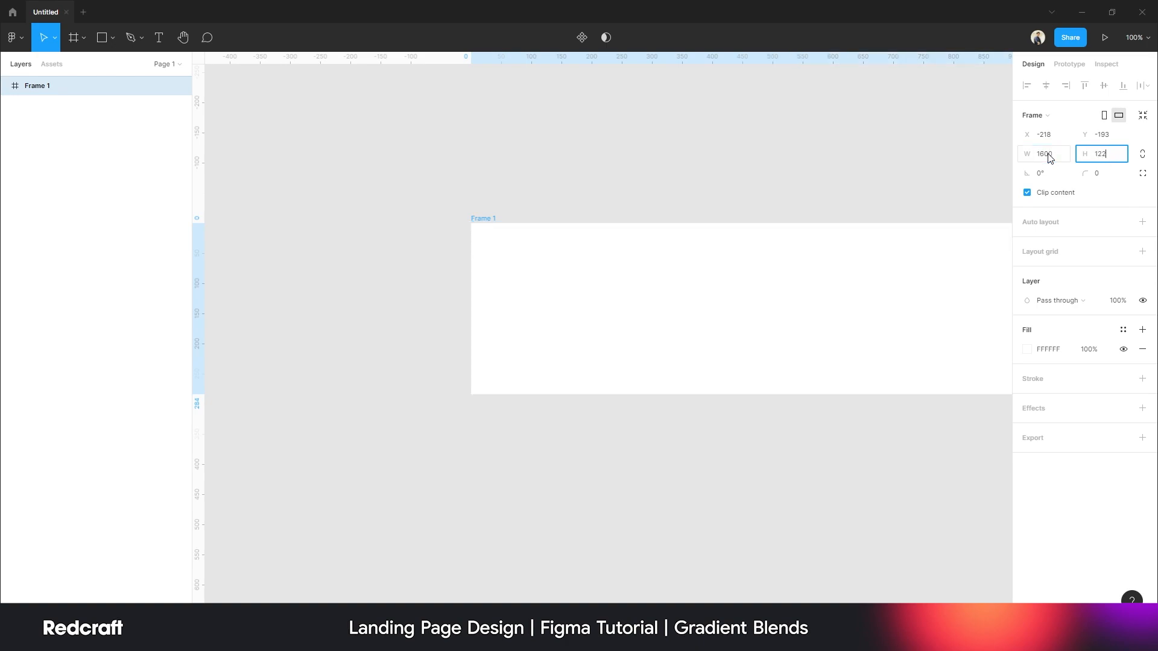
text(0)
key(Return)
key(shift+1)
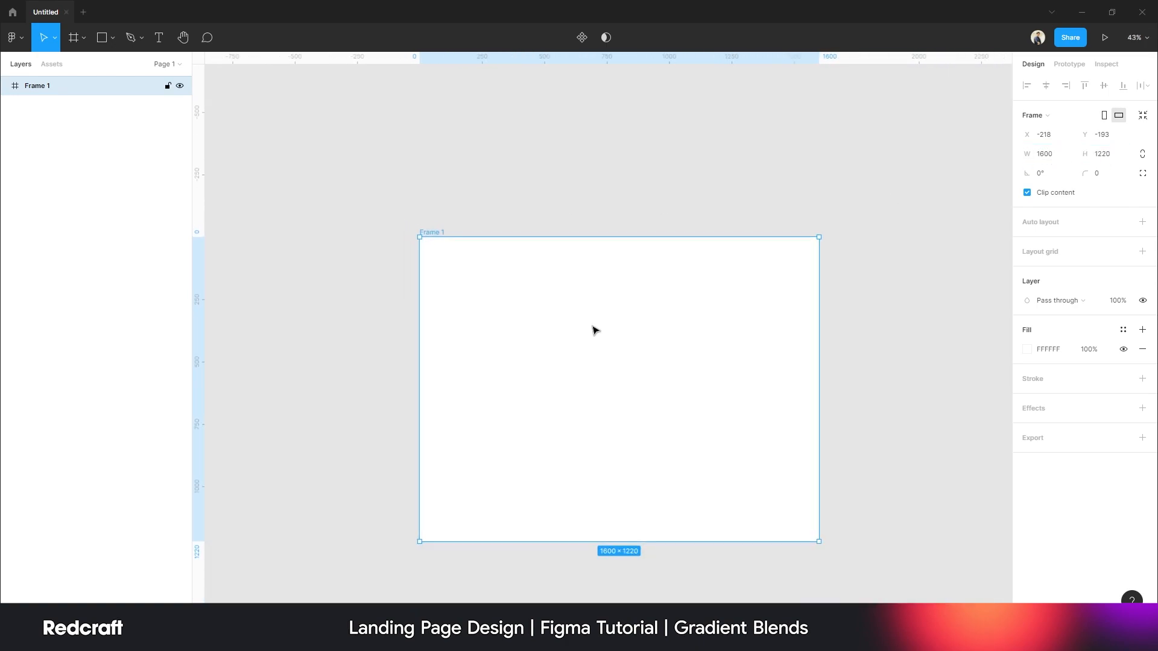
- Rename the 1600 × 1220 frame as Preview
double_click(51, 90)
text(Preview)
key(Return)
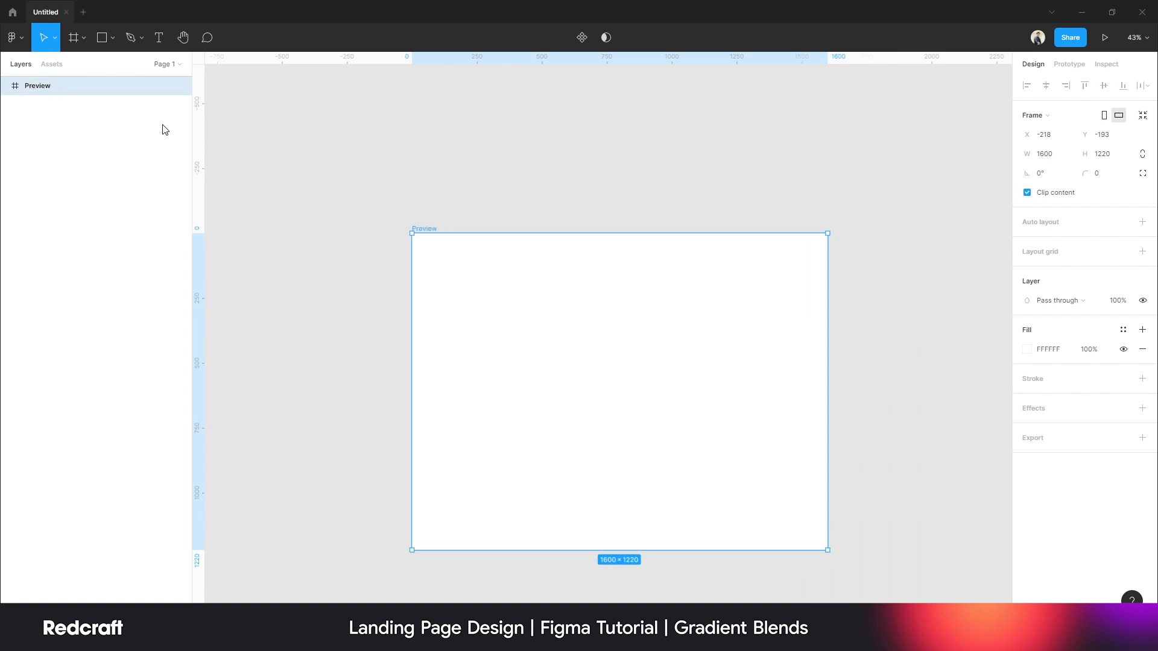
click(336, 184)
- Draw a full-width nested frame from the top of Preview and set its height to 940
click(84, 38)
key(f)
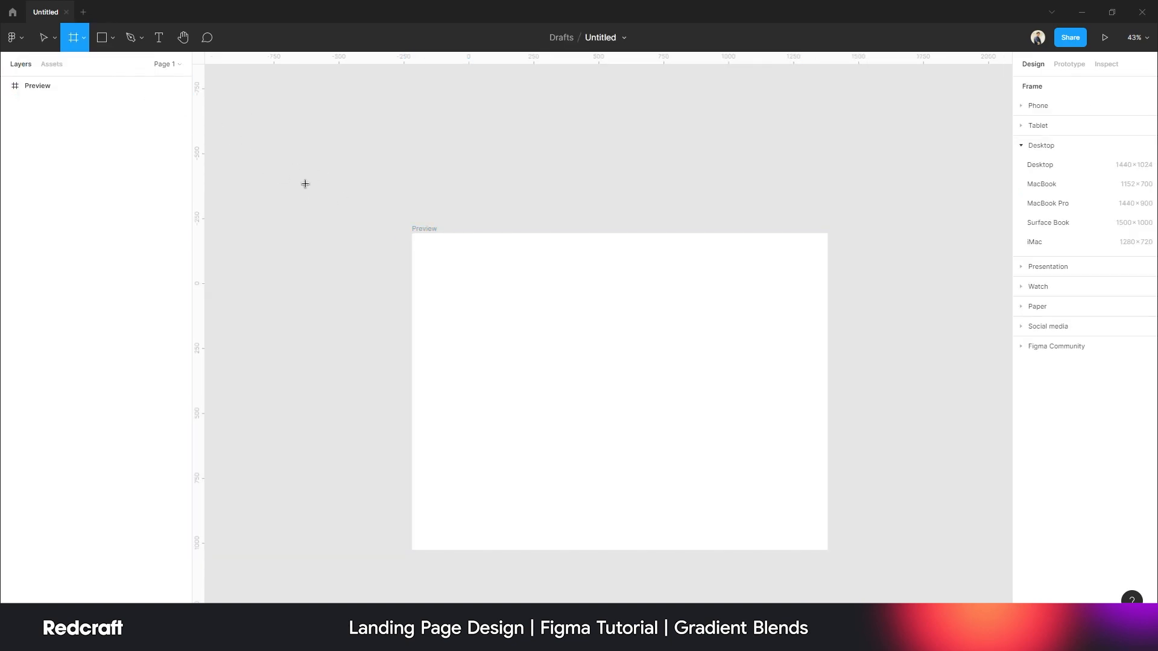
drag(411, 233, 830, 386)
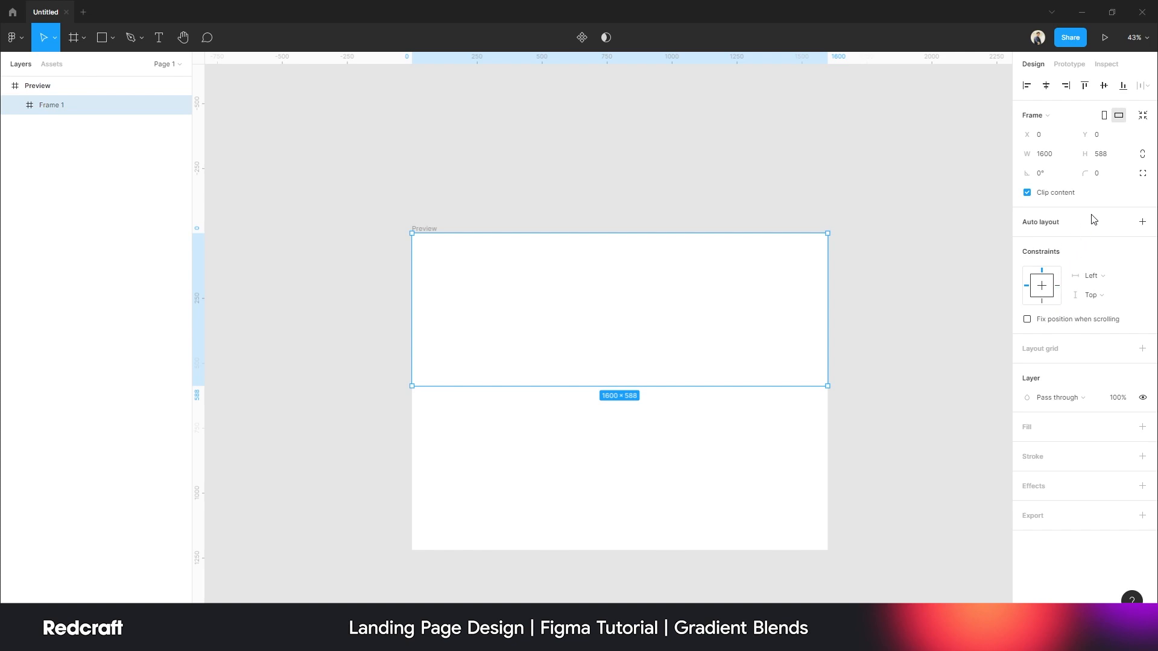
click(1103, 156)
key(Return)
- Rename the nested frame inside Preview as Background
double_click(52, 106)
text(Background)
key(Return)
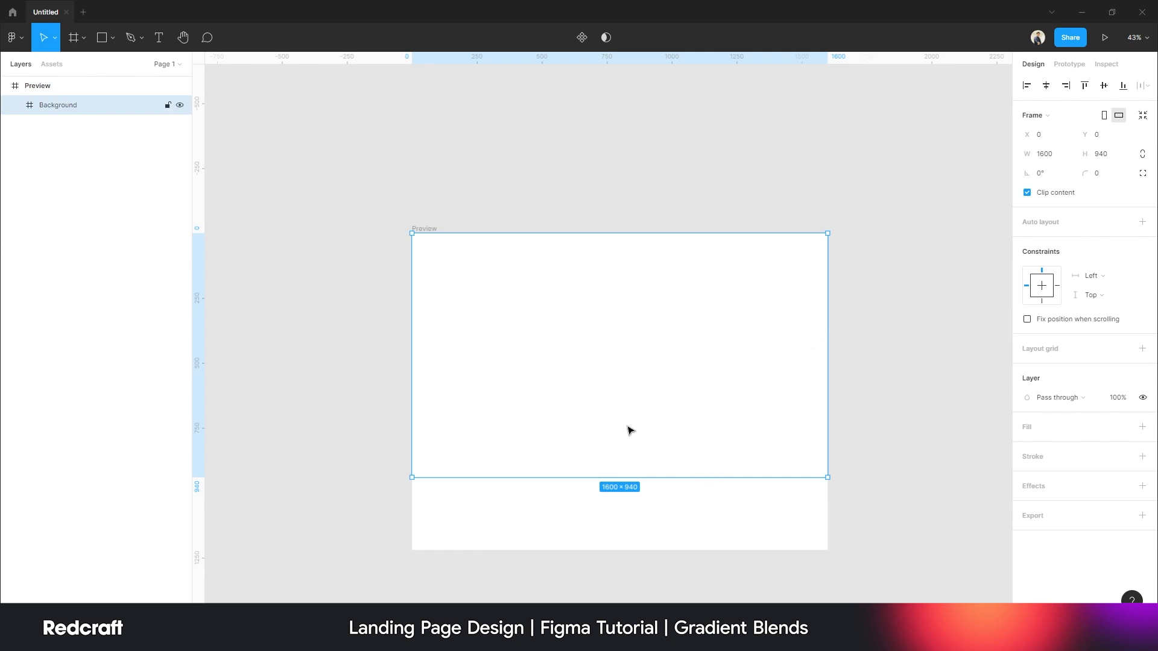
- Add a solid fill with hex color 1E1F23 to the Background frame
click(1142, 427)
click(1048, 446)
text(1e1)
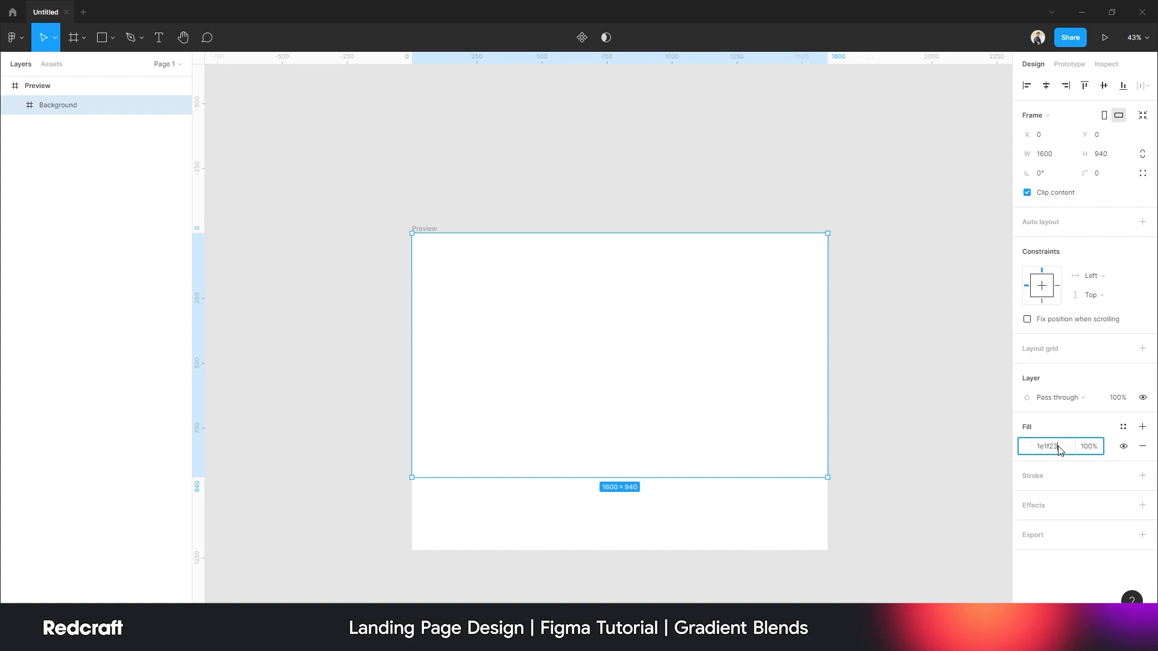
text(f23)
key(Return)
scroll(877, 459, down, 1)
click(874, 461)
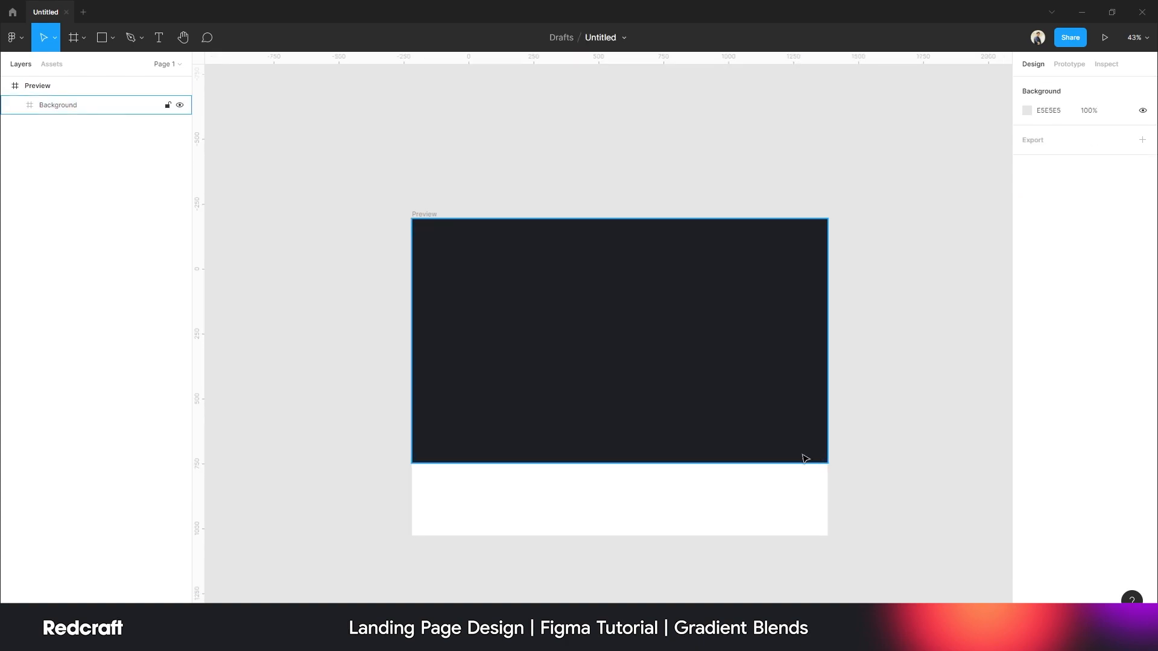
- Draw a 1600-wide frame from Background's top-left corner and extend it down to Preview's bottom edge
scroll(811, 459, down, 3)
click(506, 283)
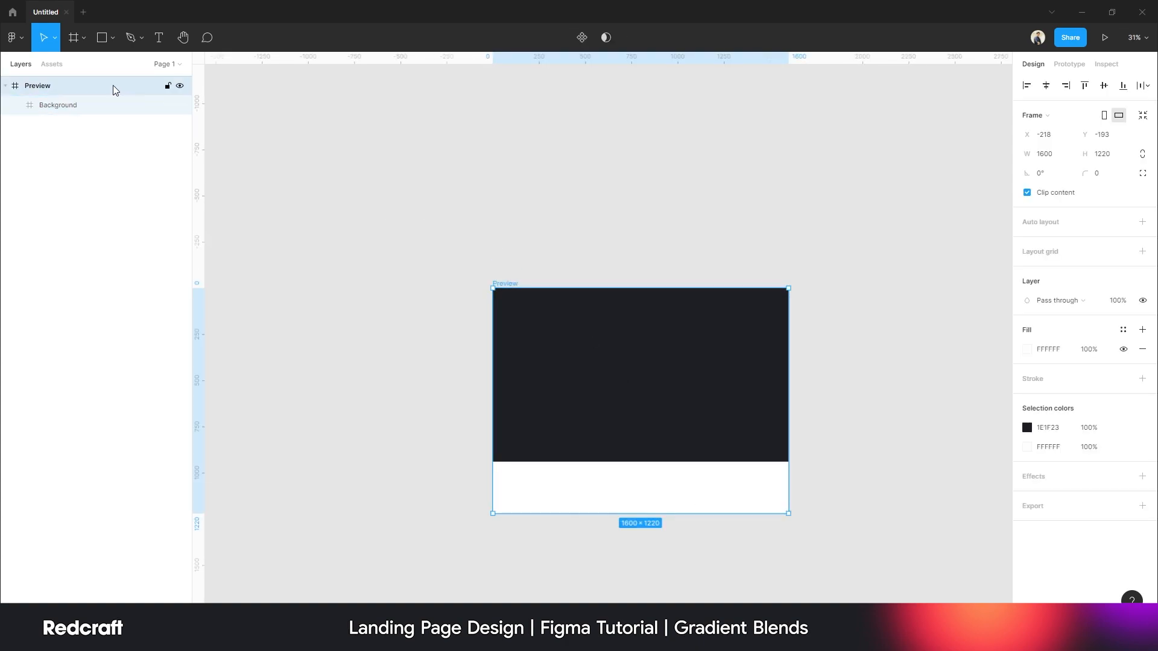
click(84, 37)
click(94, 66)
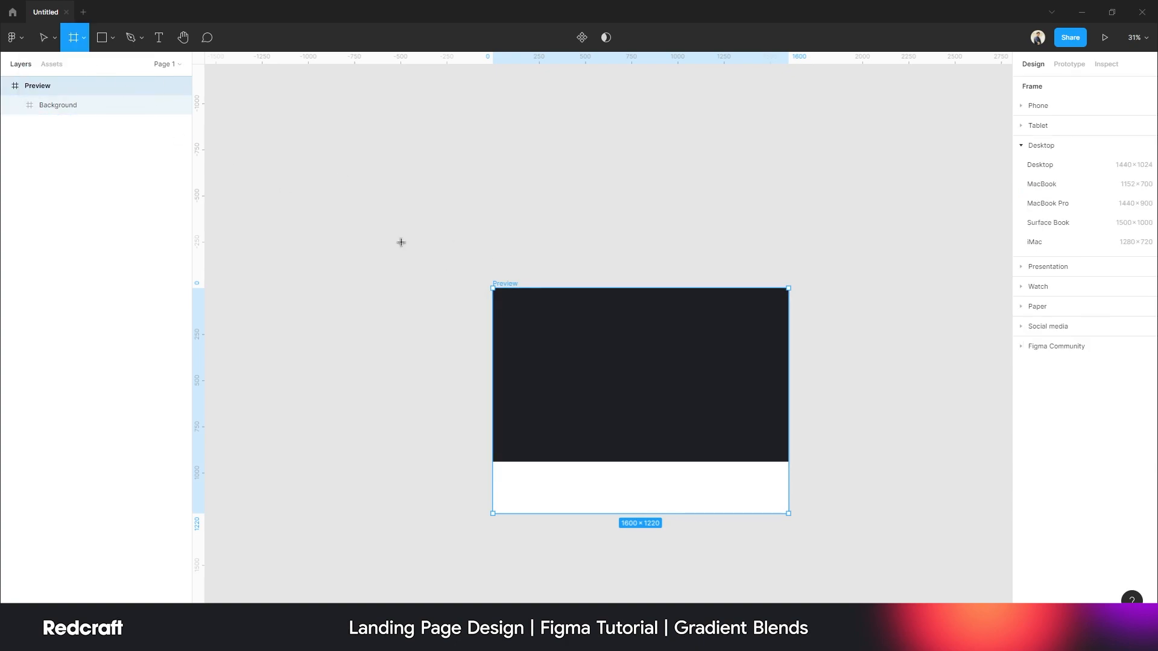
drag(492, 289, 789, 476)
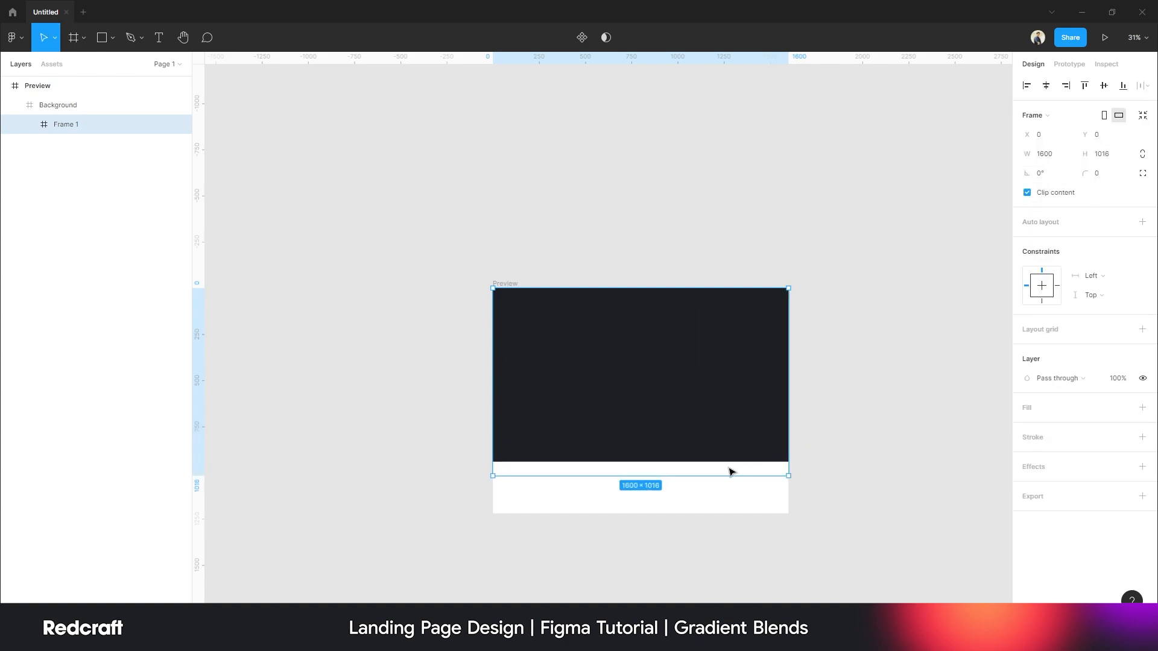
drag(694, 477, 694, 513)
- Set the innermost frame's size to 1280 × 1220 and center it horizontally
click(1061, 158)
text(1280)
key(Tab)
text(1220)
key(Return)
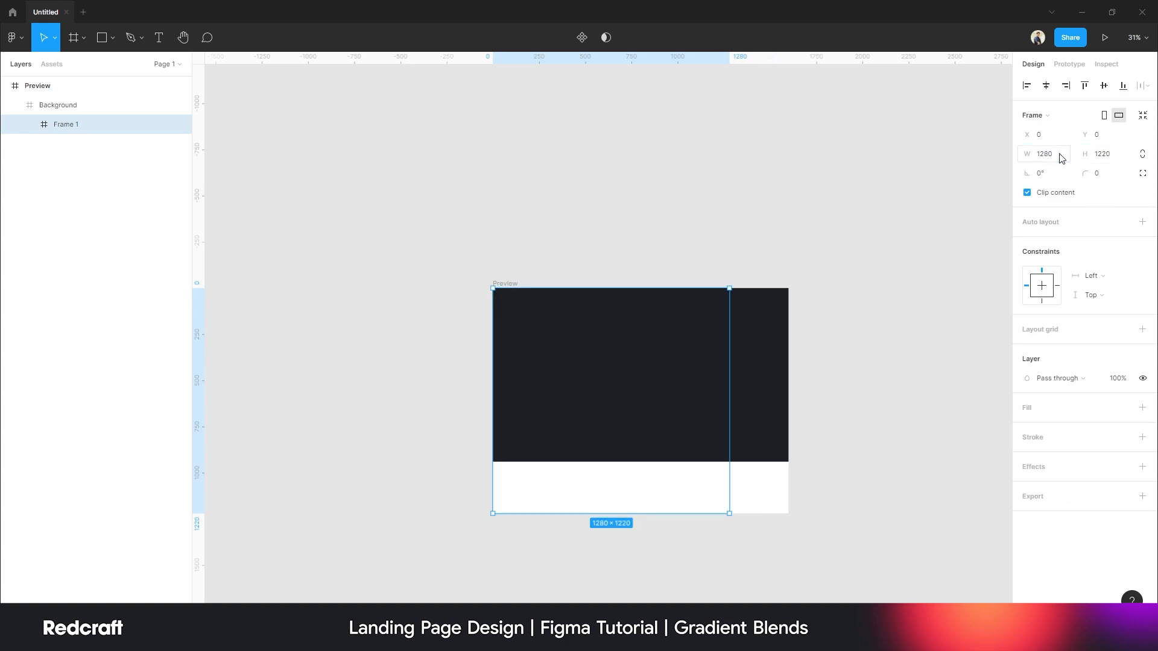
click(1045, 85)
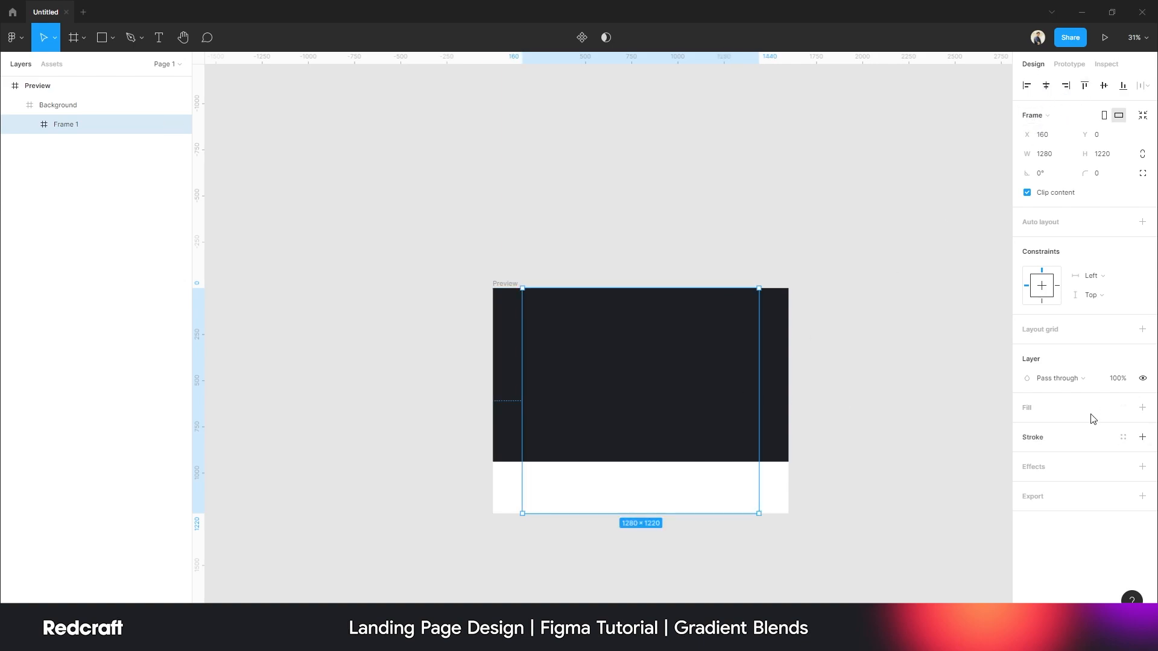
- Add a layout grid to the 1280-wide frame and make it a columns grid with 12 columns
click(1141, 329)
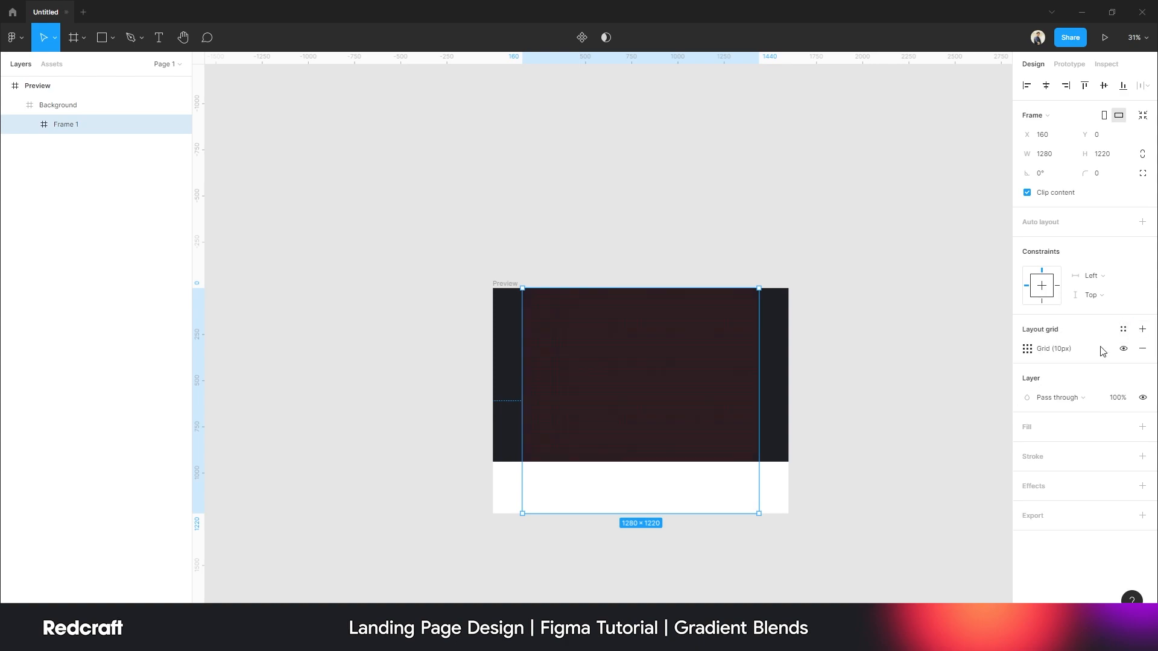
click(1027, 348)
click(886, 352)
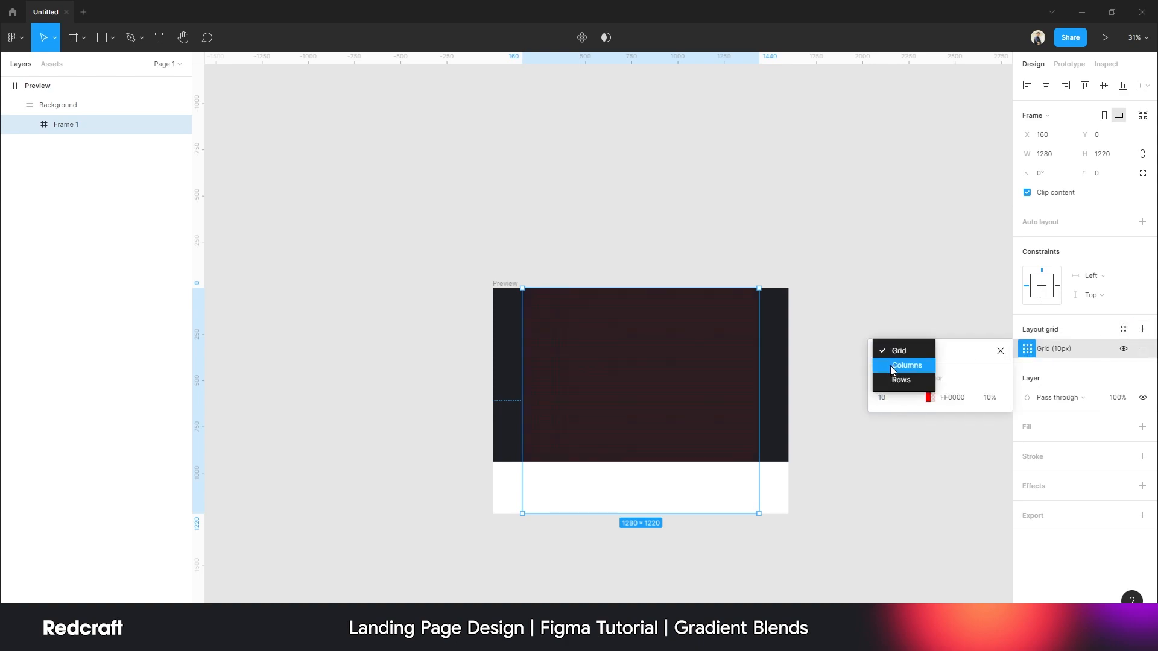
click(896, 366)
text(12)
key(Return)
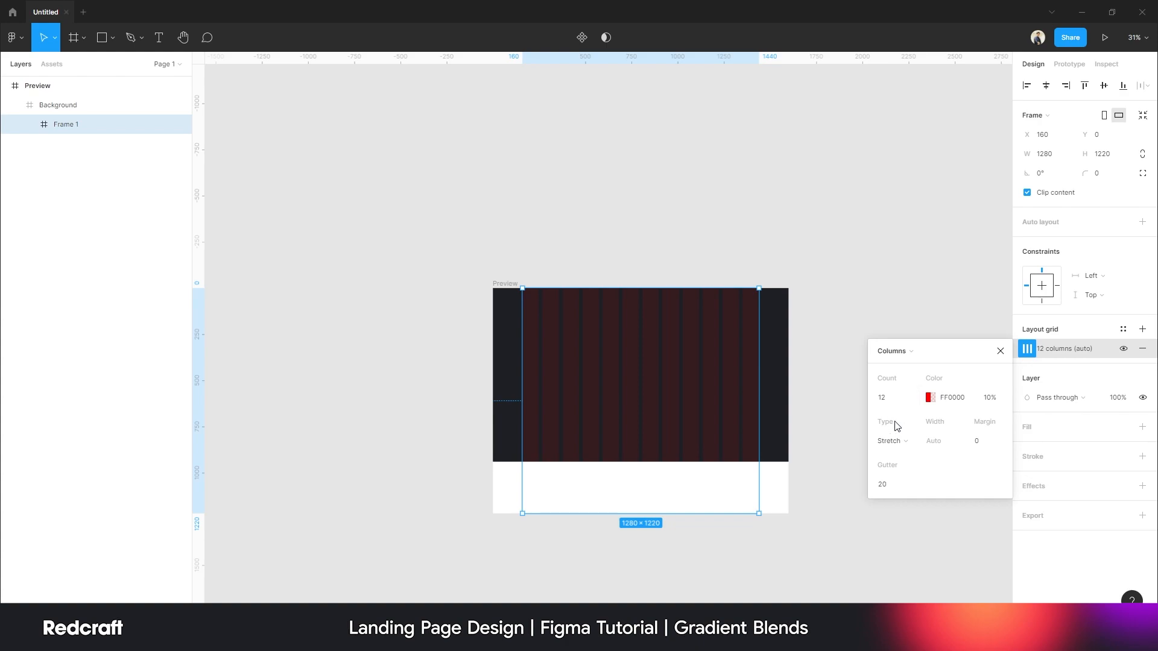
- Set the column grid's margin to 64 and gutter to 32
click(989, 444)
click(889, 487)
key(Return)
scroll(704, 474, up, 5)
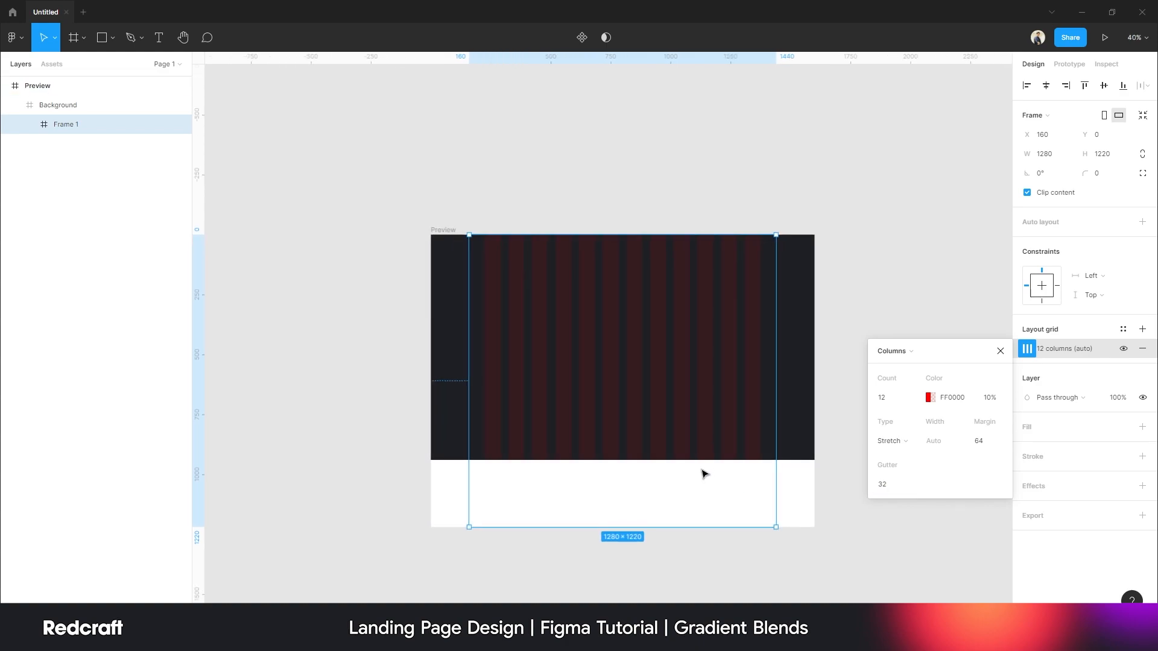
- Set the opacity of the column grid's red color to 30%
click(992, 399)
text(30)
key(Return)
click(917, 272)
- Add a text layer reading "Home" on the canvas above the Preview frame
scroll(913, 273, up, 1)
scroll(914, 272, up, 1)
click(159, 37)
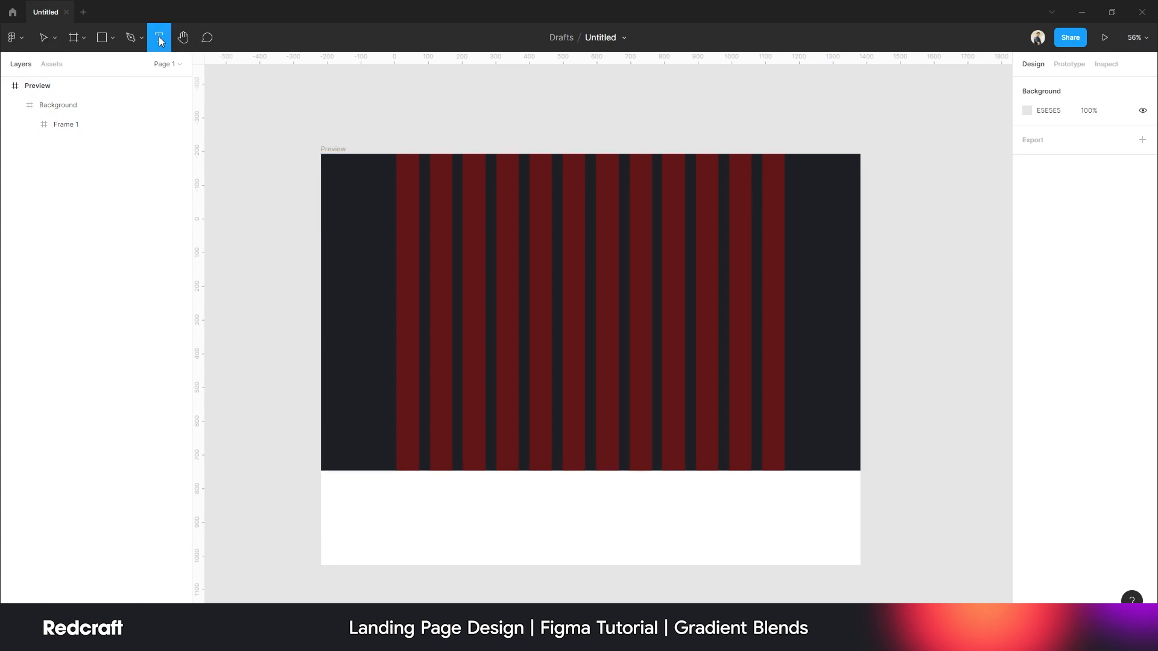
click(641, 114)
text(Home)
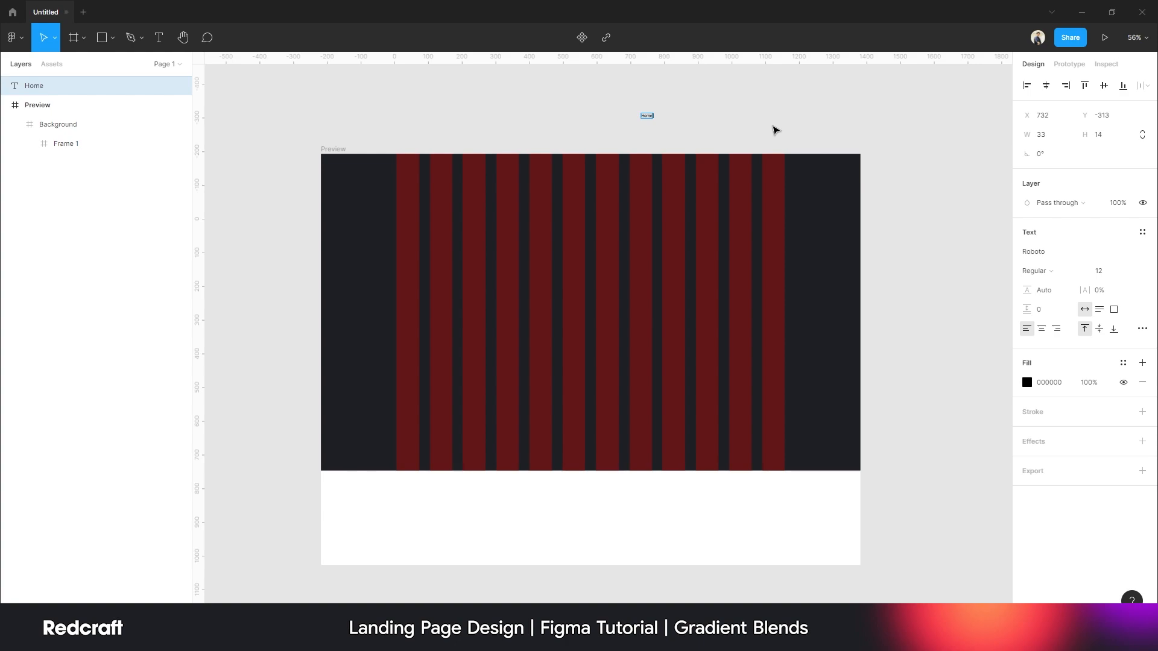
click(724, 129)
- Duplicate the Home text beside the original and change the copy to "About Us"
scroll(658, 103, up, 3)
scroll(667, 132, up, 1)
click(668, 133)
drag(632, 150, 697, 153)
double_click(699, 149)
text(Ab)
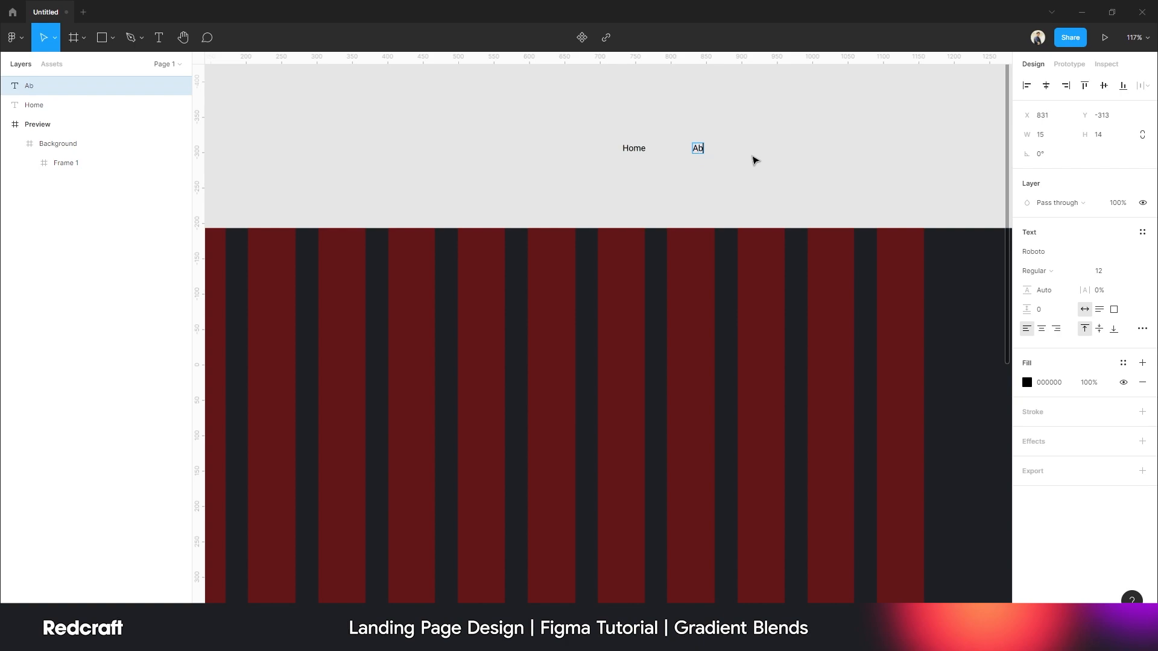
text(out Us)
click(772, 173)
- Duplicate the About Us text further along the same row and change the copy to "Contact"
drag(716, 153, 793, 152)
double_click(789, 150)
text(Contact)
- Set the Home, About Us and Contact texts to the Google Sans font at size 16
drag(840, 158, 615, 143)
click(1051, 252)
text(Googl)
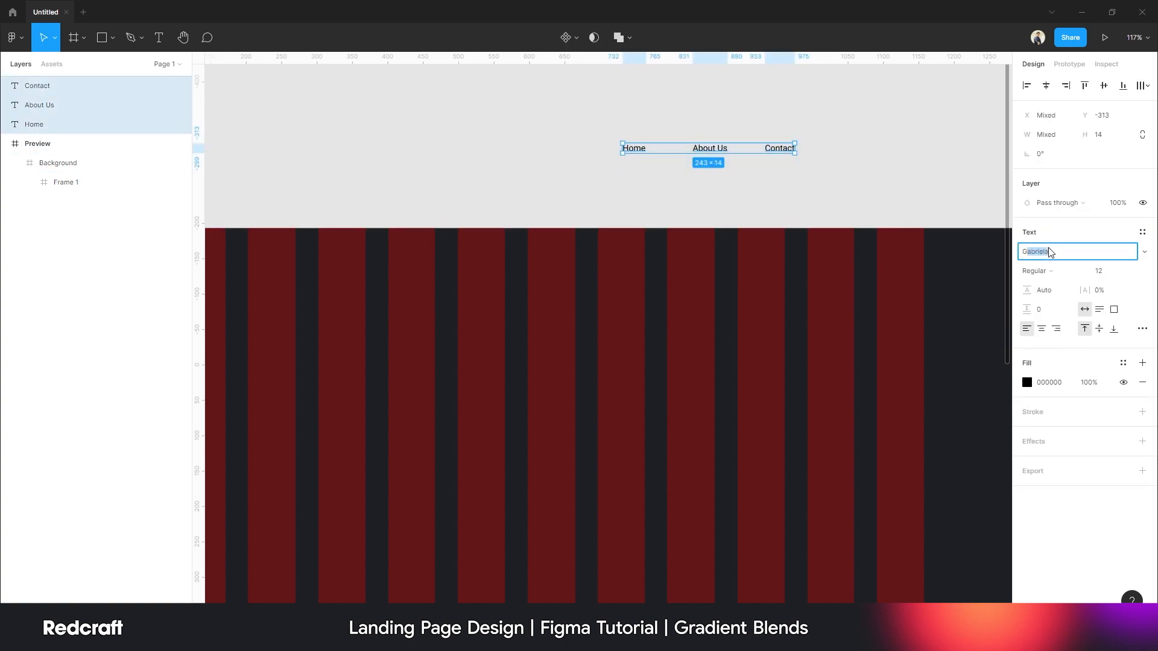
text(e Sans)
key(Return)
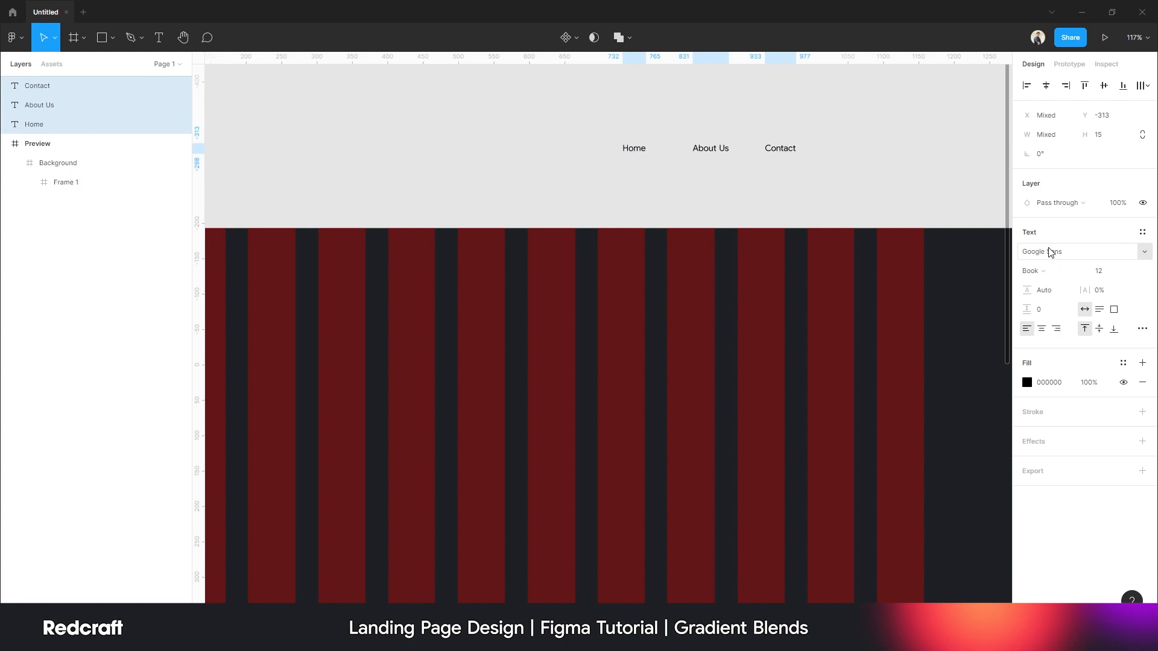
click(1108, 272)
key(Return)
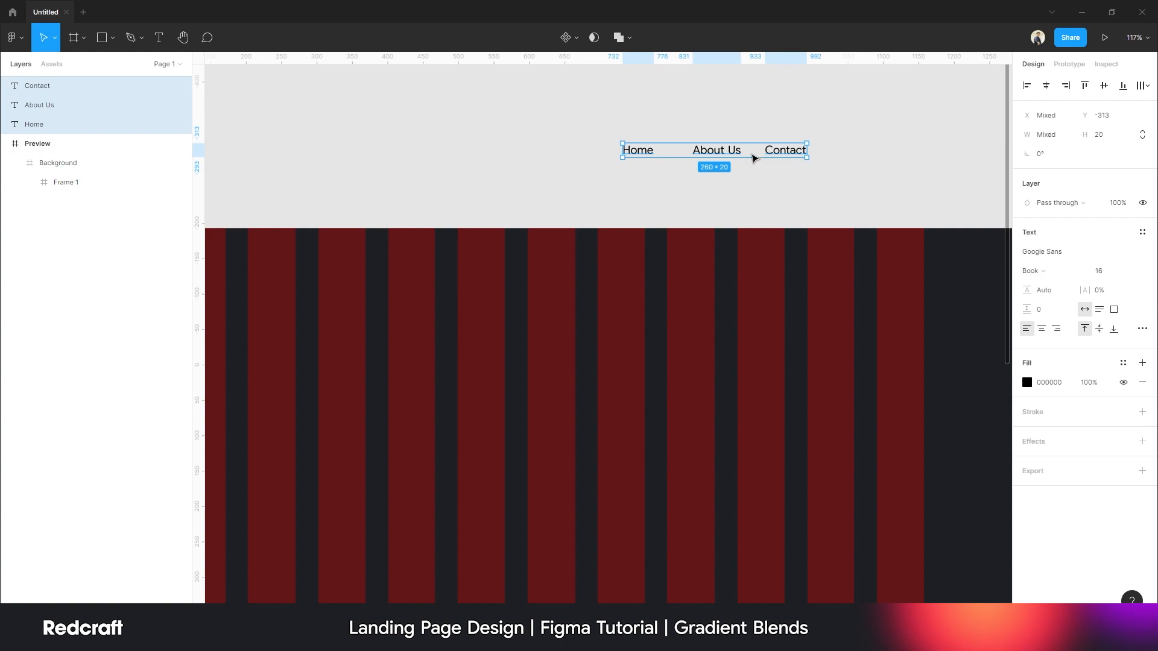
- Apply auto layout to the three navigation texts and set the spacing between them to 40
right_click(775, 146)
click(795, 359)
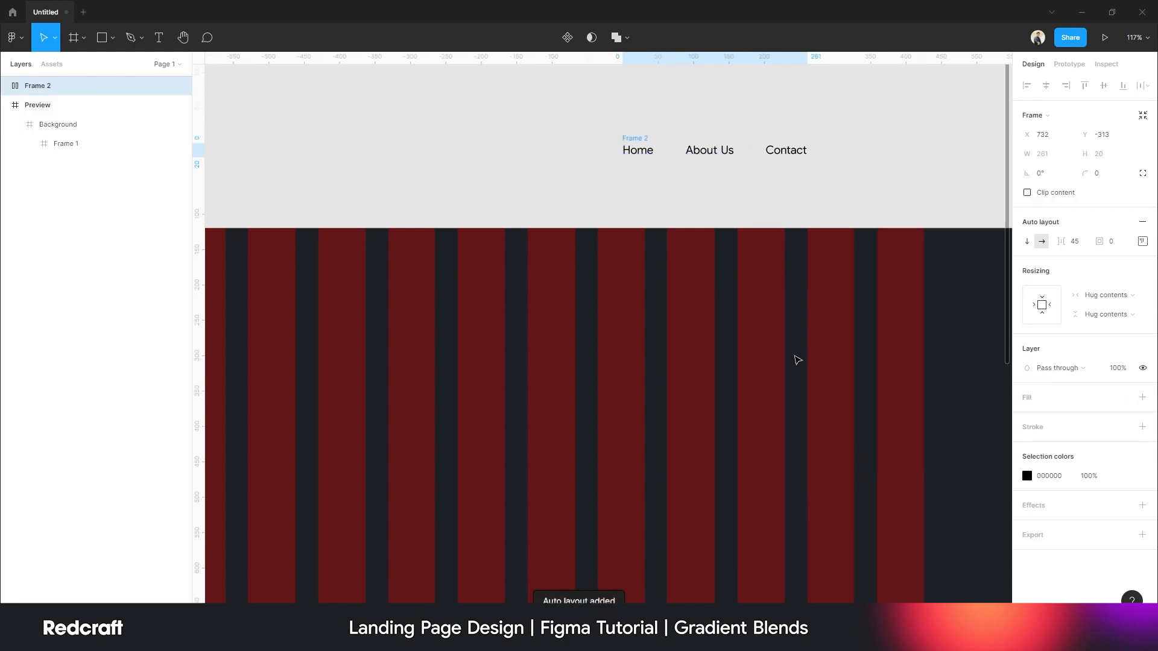
click(1084, 242)
text(40)
key(Return)
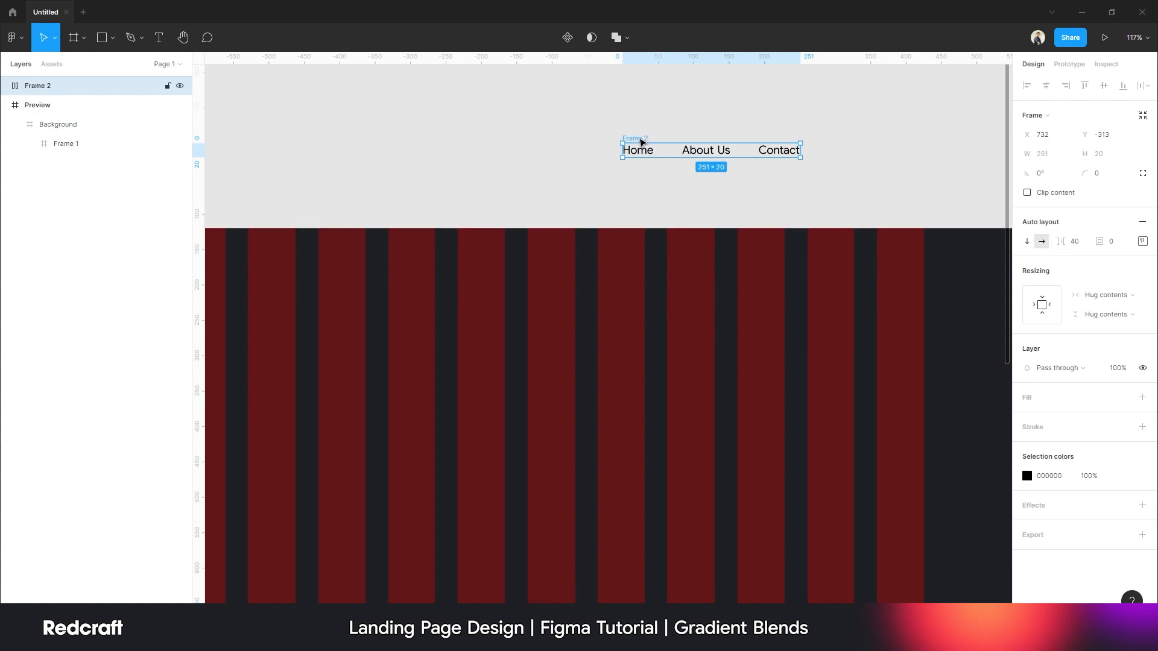
- Rename the auto layout frame holding the navigation links as Nav Text
double_click(642, 142)
text(Nav Text)
key(Return)
- Move Nav Text into the grid frame at X 965, Y 96, ending at the last column, and color its text FFFFFF
drag(642, 142, 768, 296)
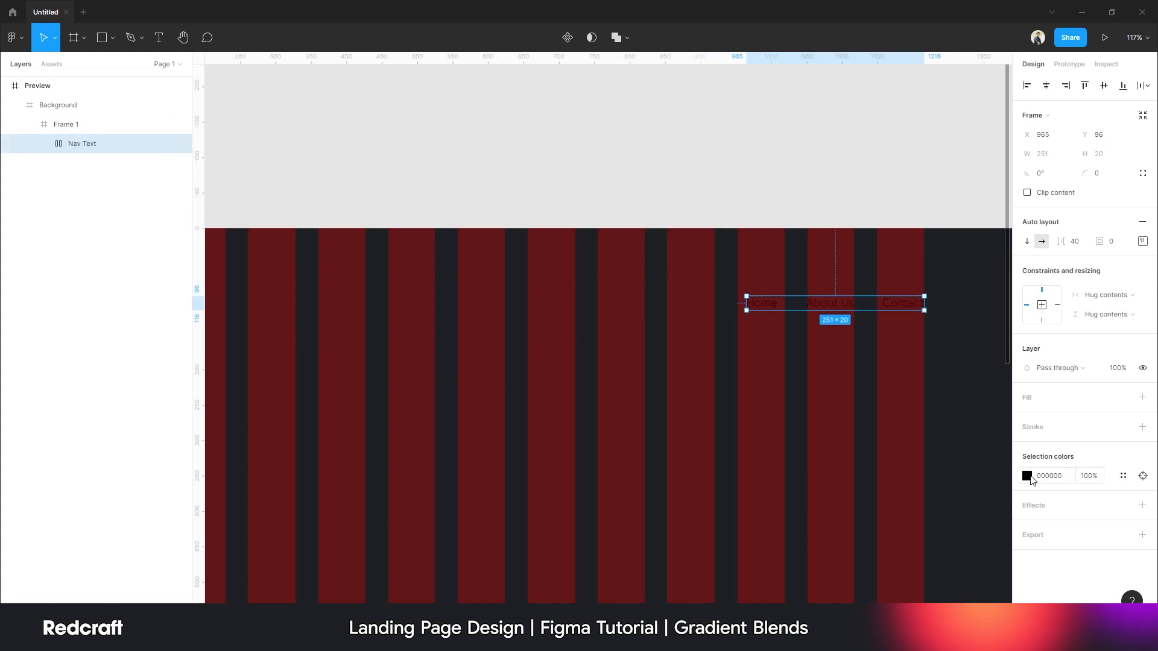
click(1027, 475)
drag(893, 371, 868, 324)
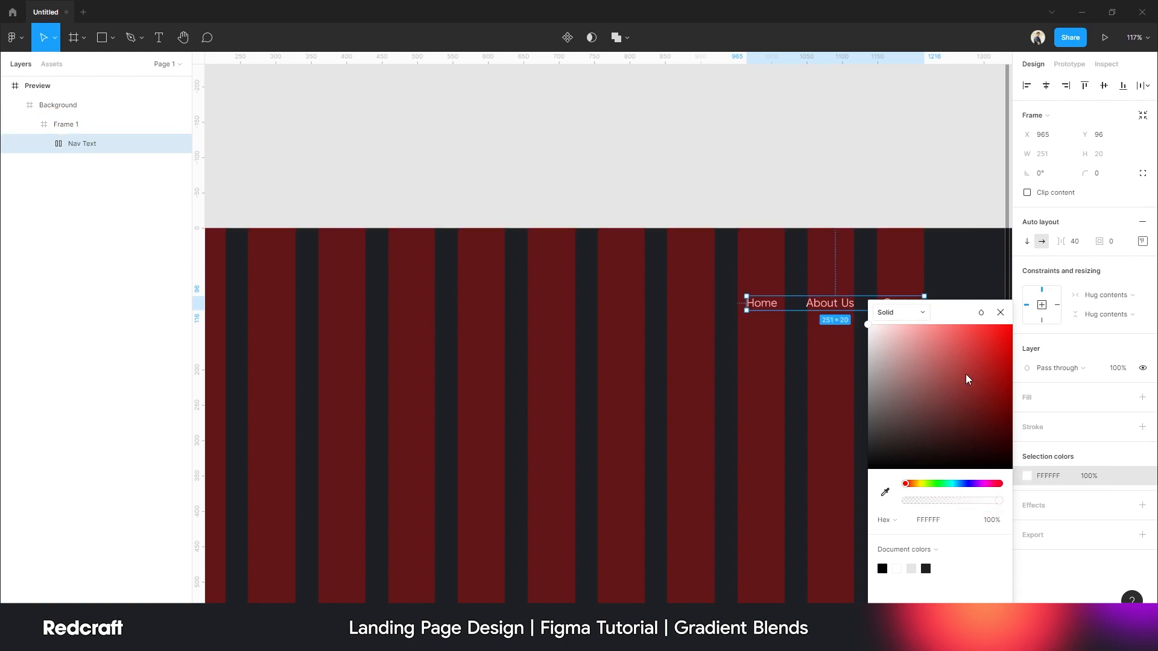
- Save the navigation text's white color as a color style named White
click(1125, 476)
click(1125, 476)
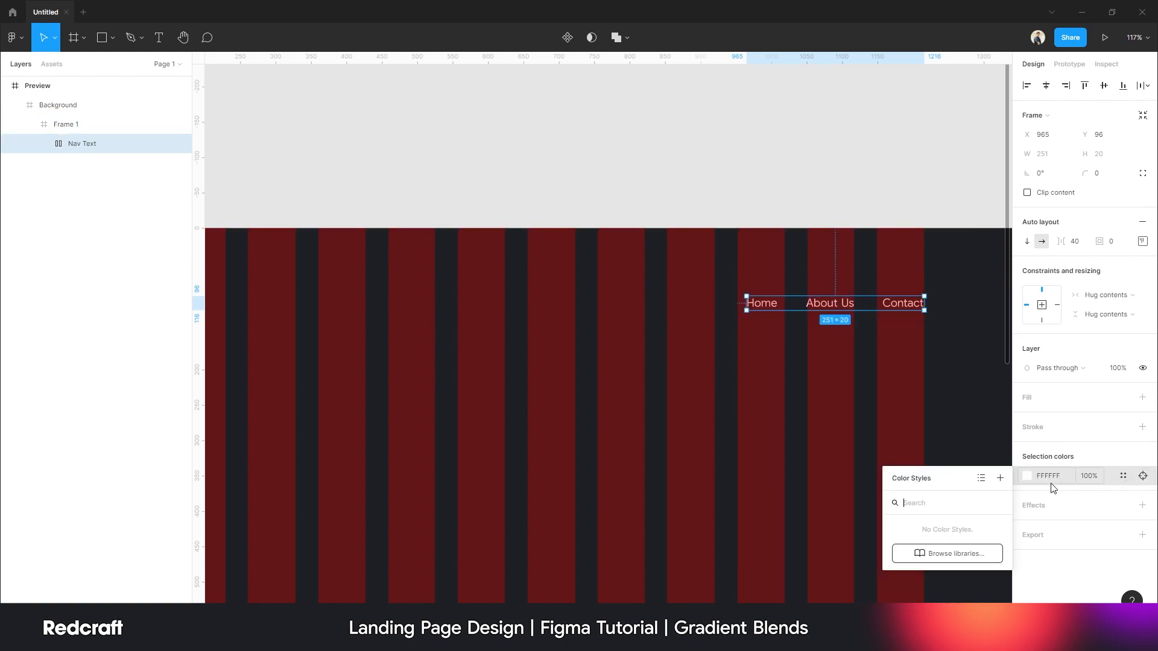
click(1000, 478)
text(White)
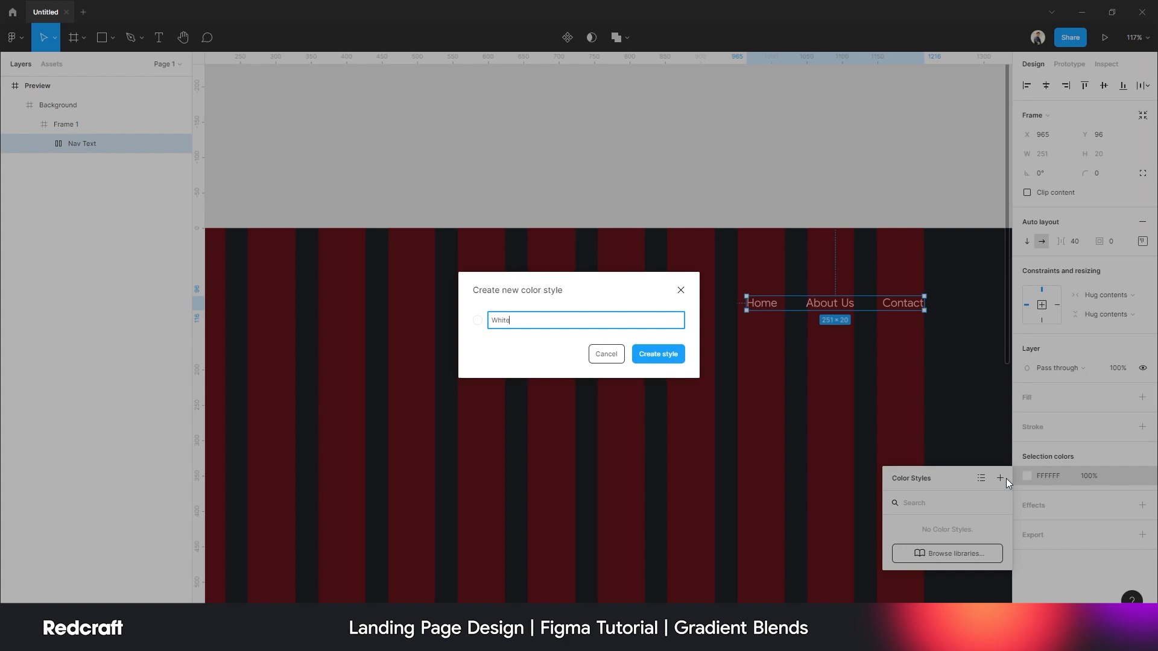
click(656, 356)
scroll(734, 344, down, 5)
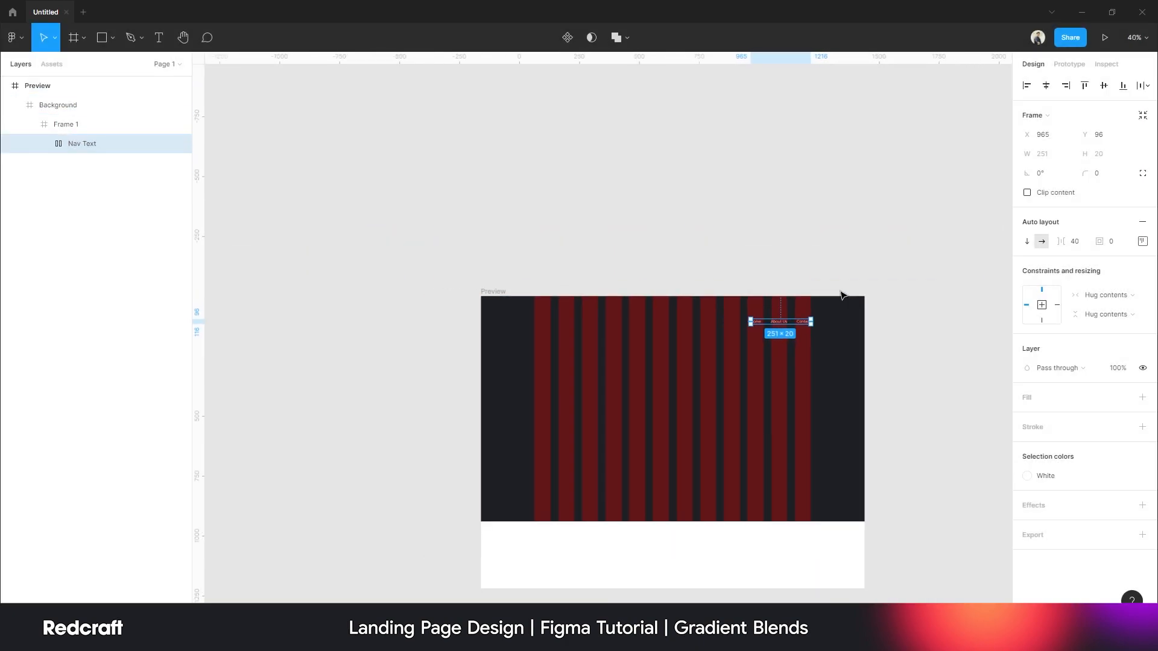
scroll(722, 318, up, 1)
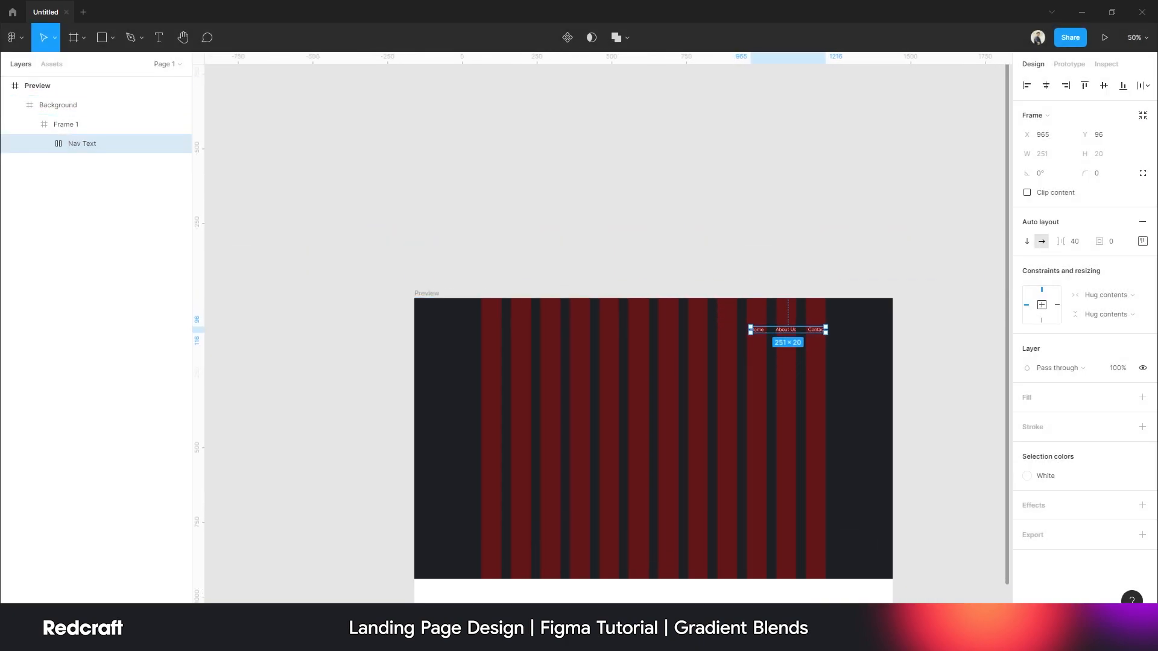
click(805, 235)
scroll(649, 331, up, 1)
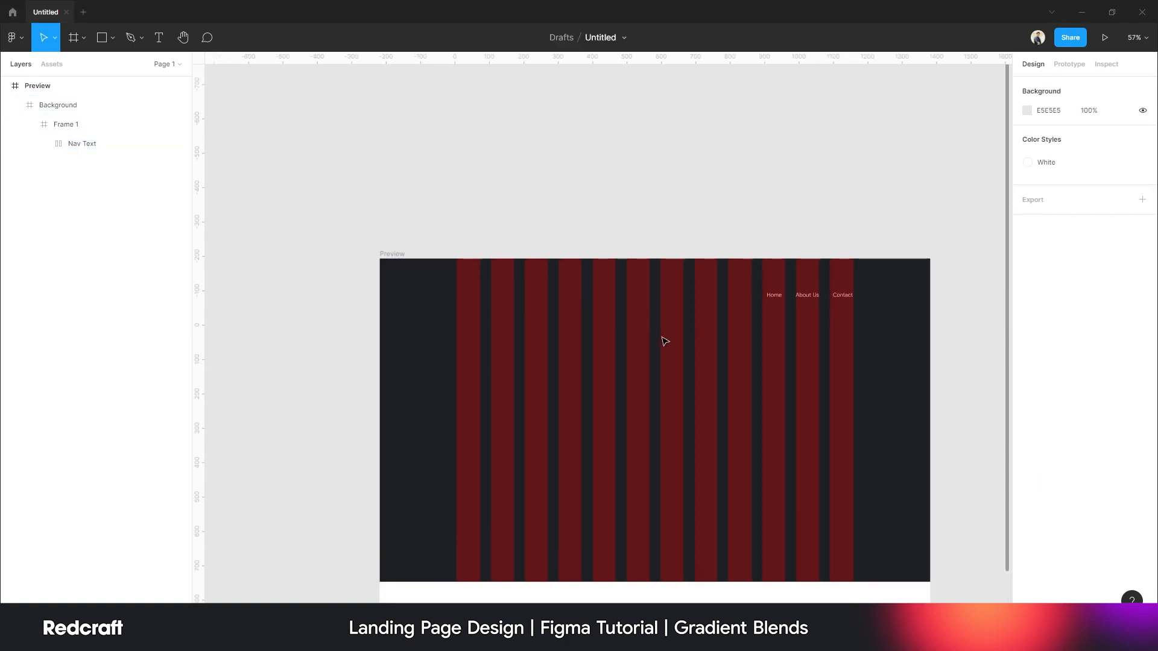
- Place the Logo SVG from the Assets SVG folder in the grid frame, near the start of the first column
scroll(618, 347, down, 1)
click(13, 40)
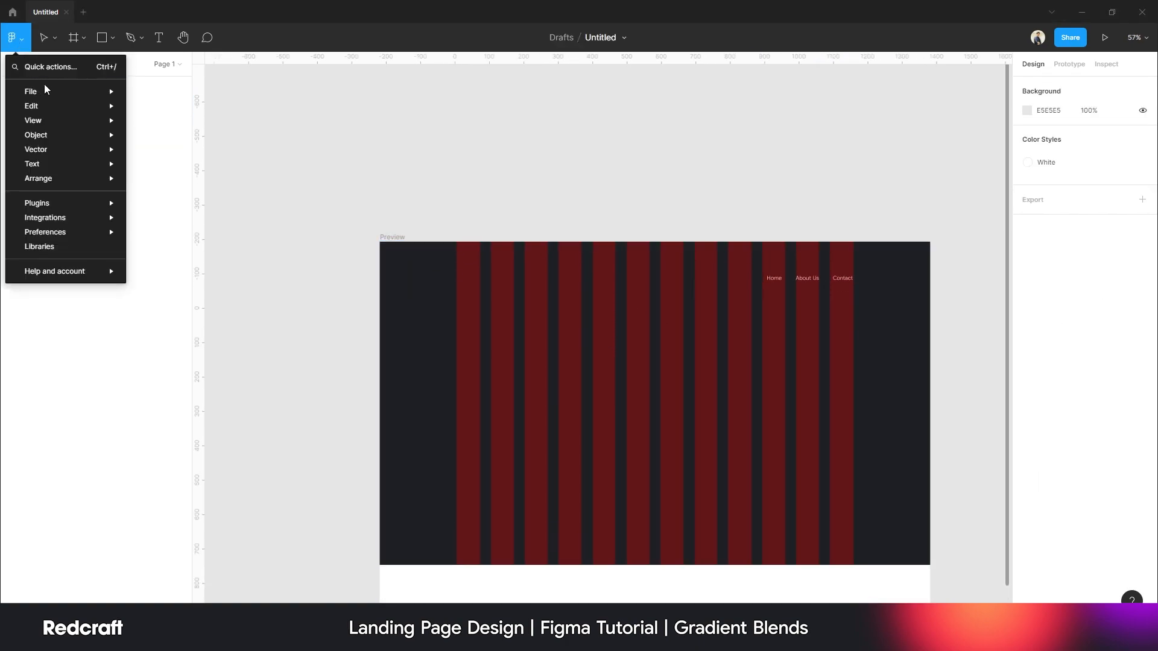
mouse_move(48, 91)
click(199, 146)
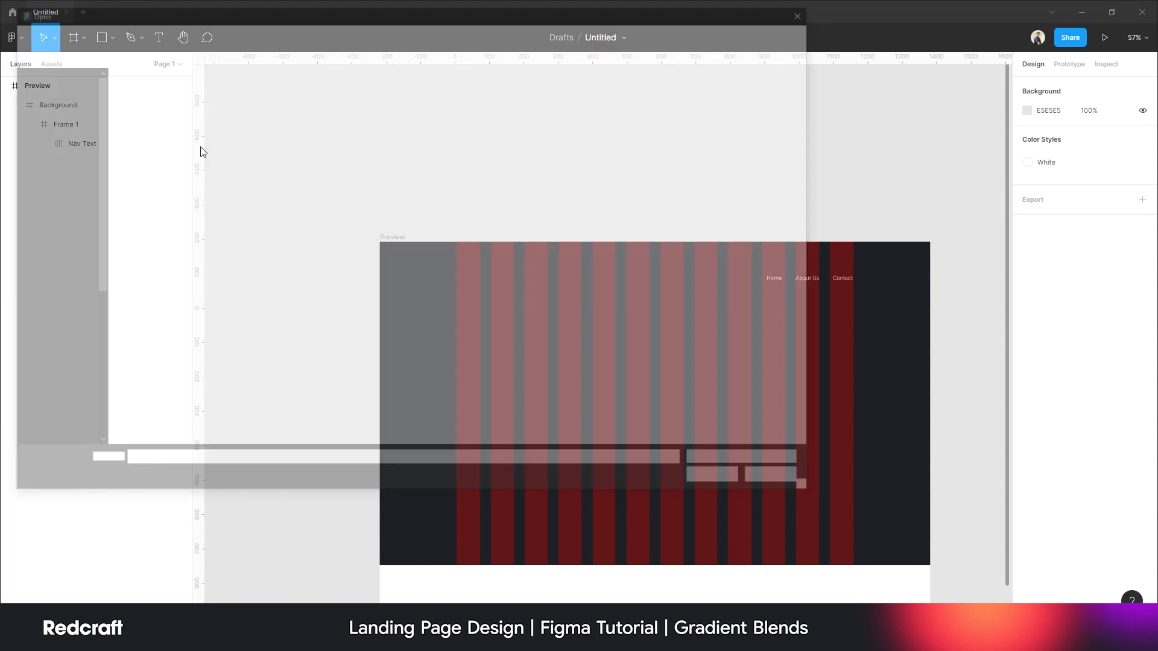
click(249, 30)
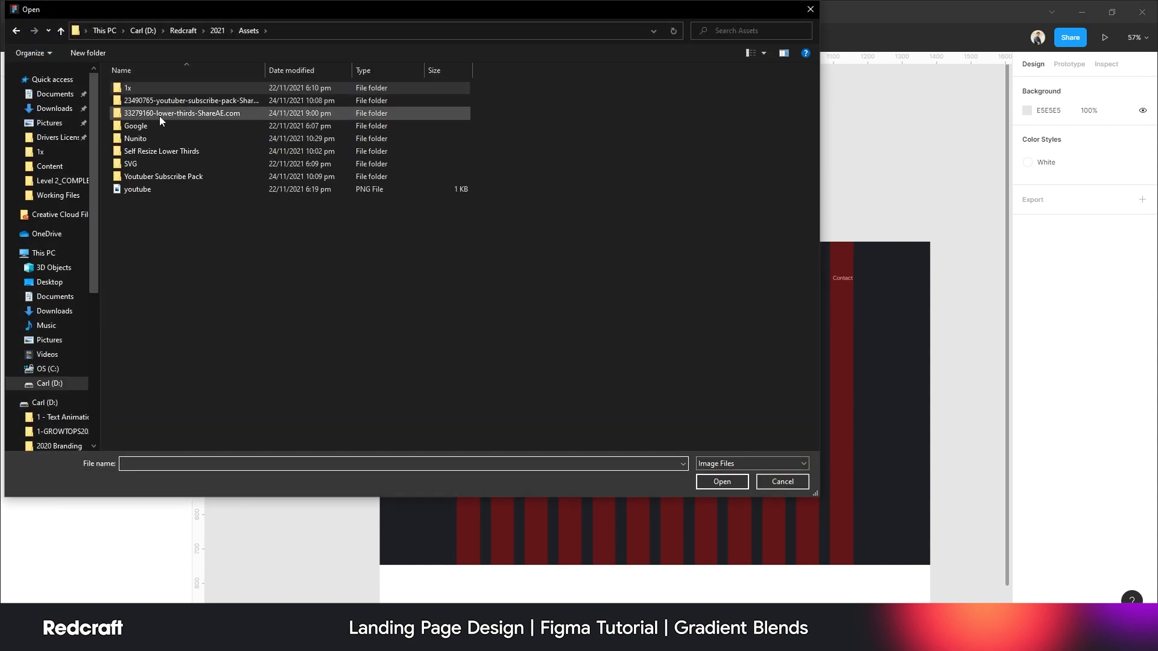
click(142, 166)
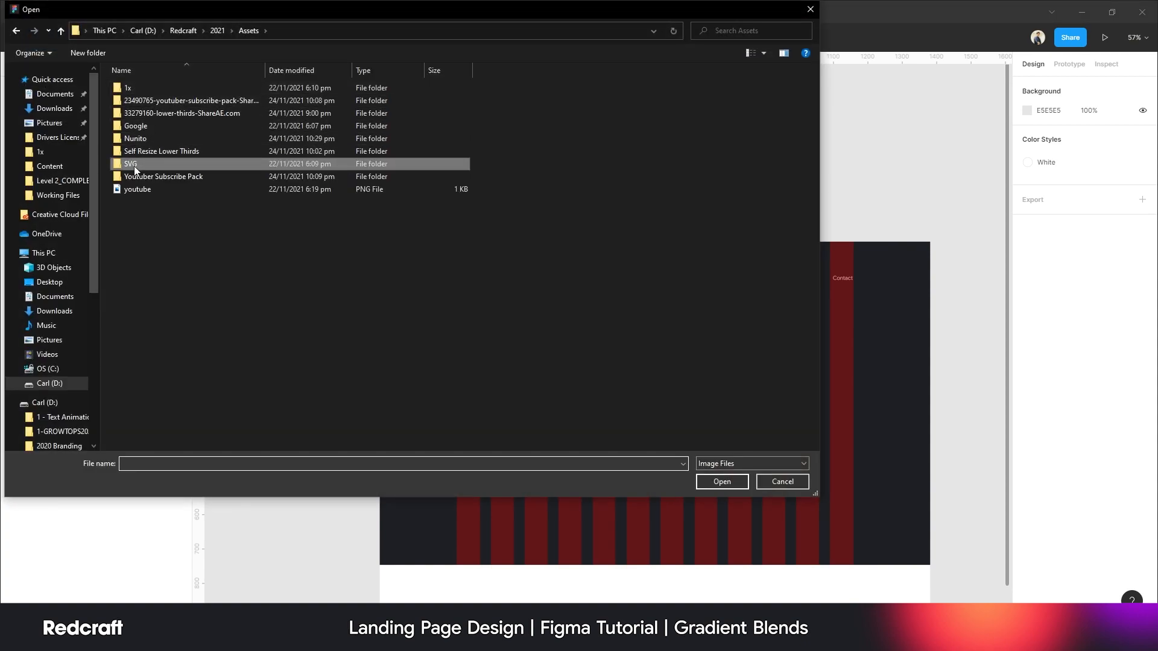
double_click(152, 166)
click(149, 87)
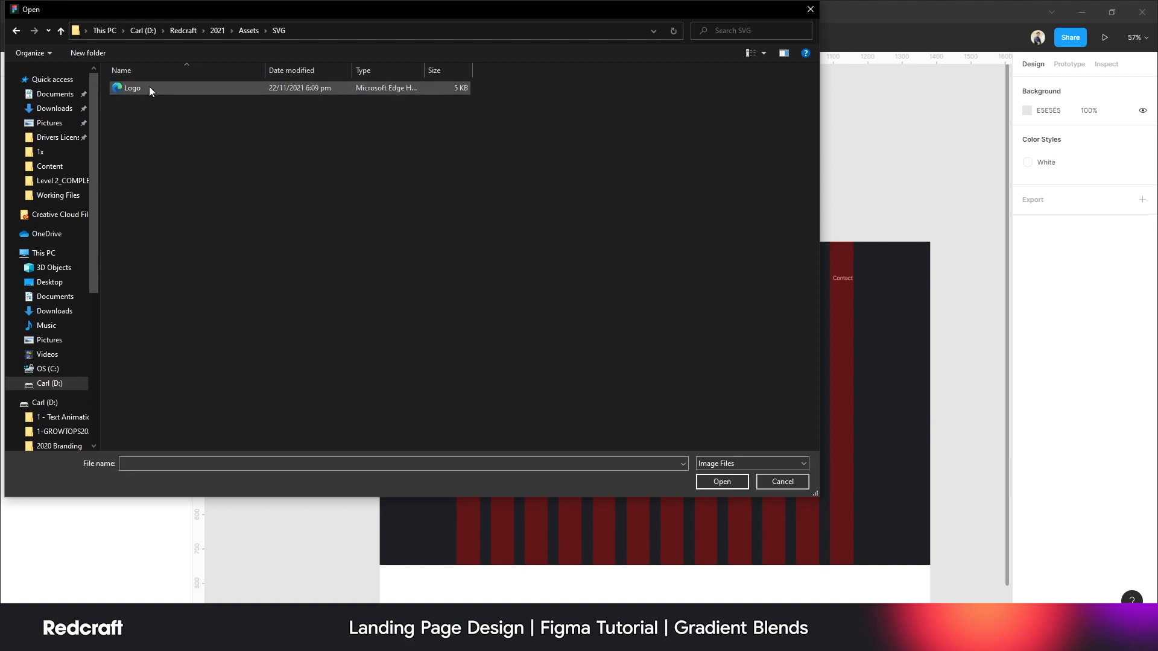
click(723, 481)
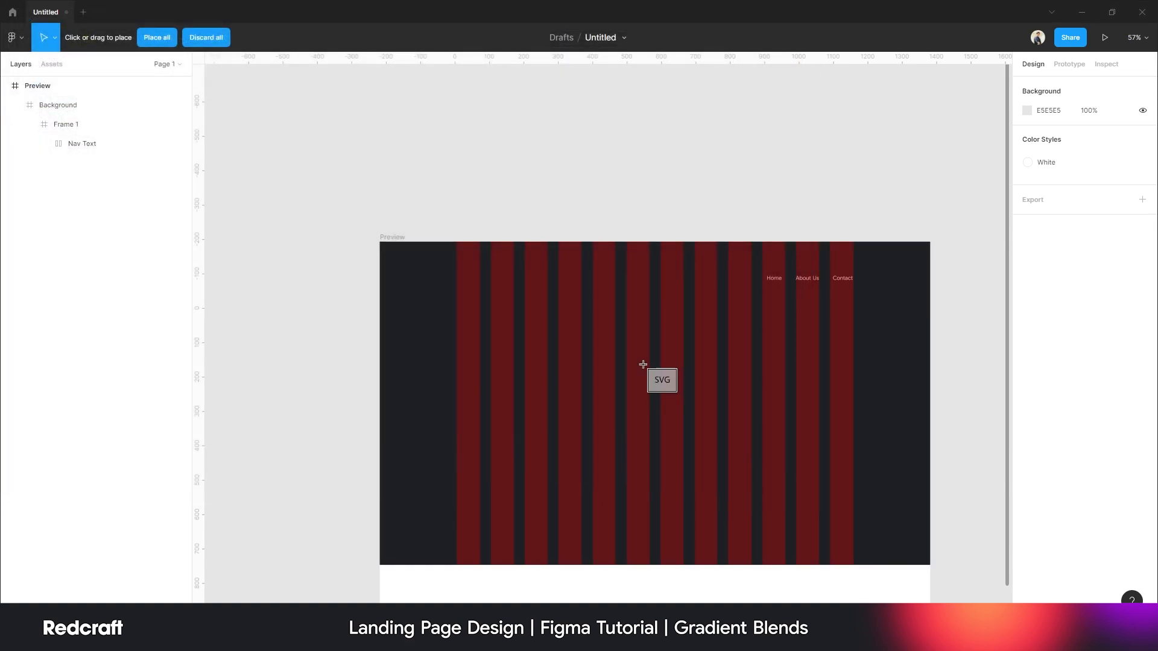
click(457, 269)
- Align the Redcraft logo with the first column's left edge, level with the navigation links
drag(494, 281, 483, 278)
click(559, 218)
click(487, 276)
double_click(487, 277)
scroll(488, 276, up, 2)
double_click(493, 276)
scroll(495, 276, up, 4)
drag(495, 276, 502, 282)
scroll(503, 281, down, 6)
click(540, 236)
scroll(627, 253, down, 1)
scroll(637, 255, up, 1)
scroll(617, 256, down, 2)
scroll(618, 257, up, 1)
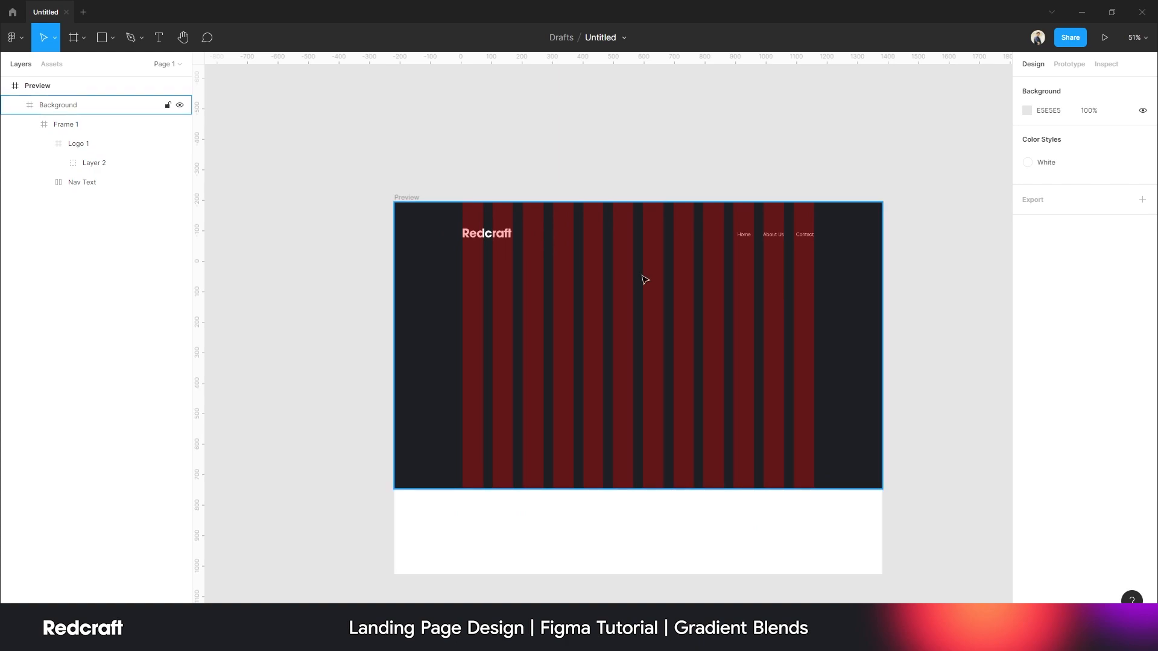
- Add the three-line heading "Secure network / protocol for the / next applications" starting at the first column, around the frame's mid-height
key(t)
scroll(272, 162, up, 1)
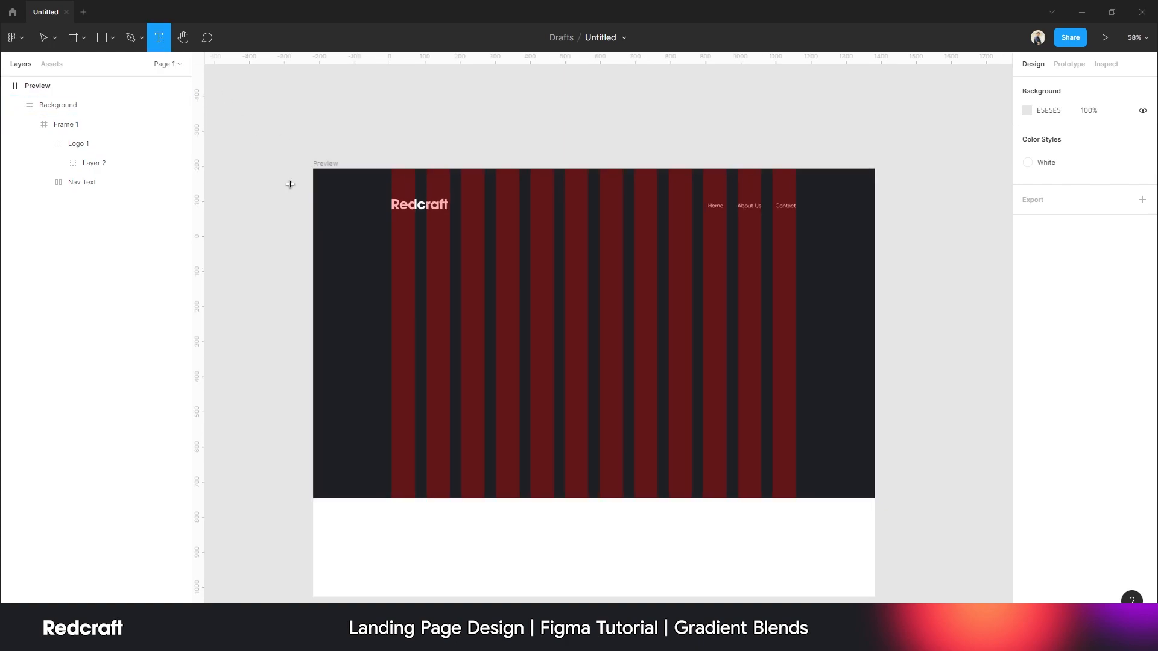
click(392, 307)
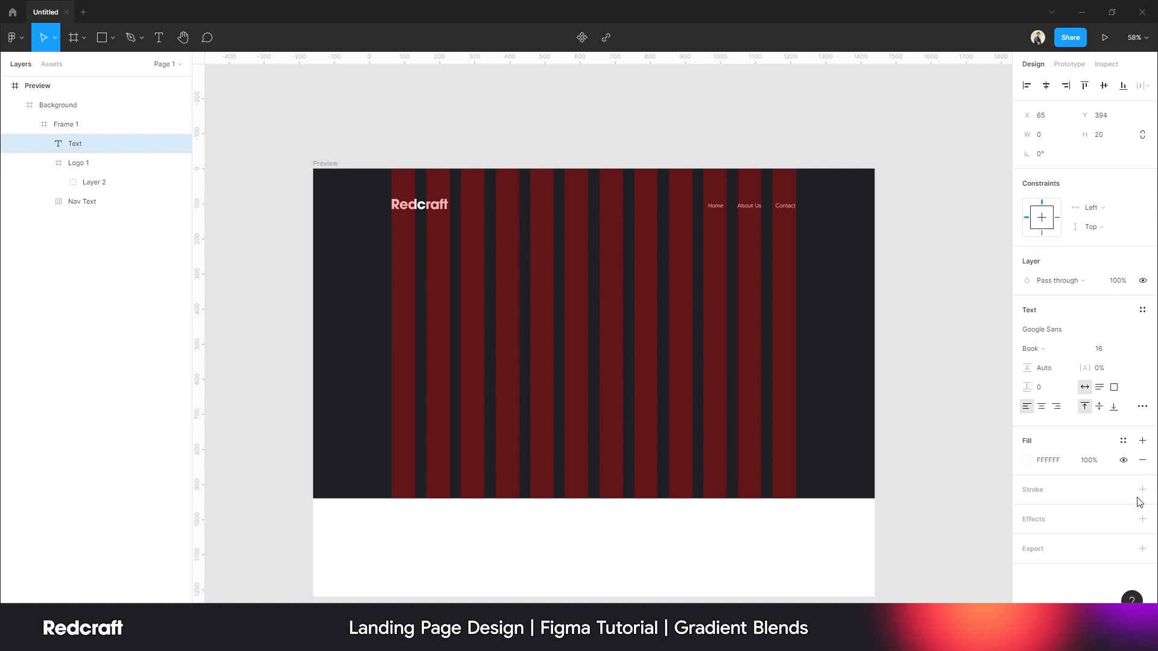
text(Secure network)
key(Return)
text(protocol for the)
key(Return)
text(next applications)
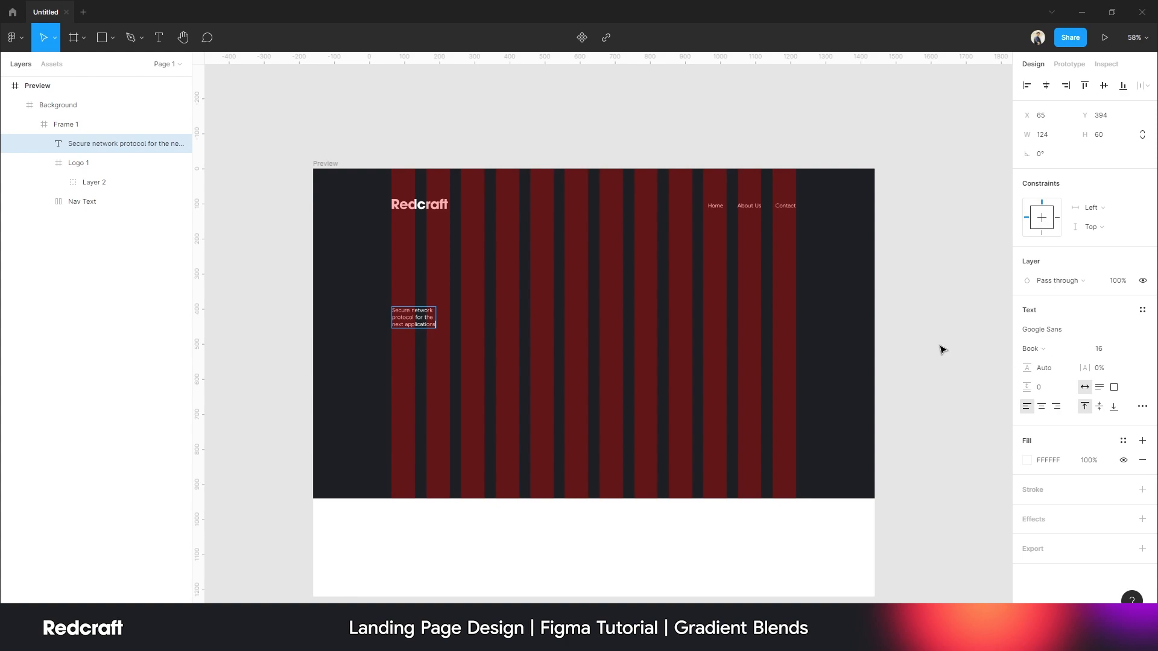
key(Escape)
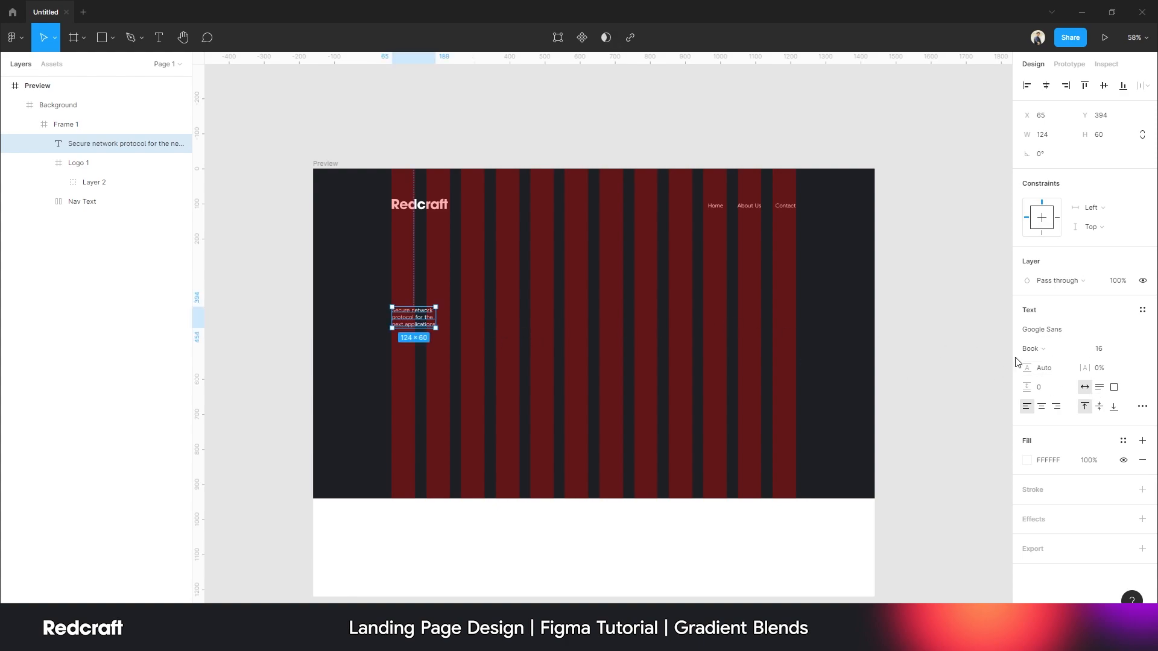
- Set the heading to Medium weight, font size 56 and line height 67
click(1113, 351)
click(1033, 349)
click(1045, 364)
click(1108, 351)
text(56)
key(Return)
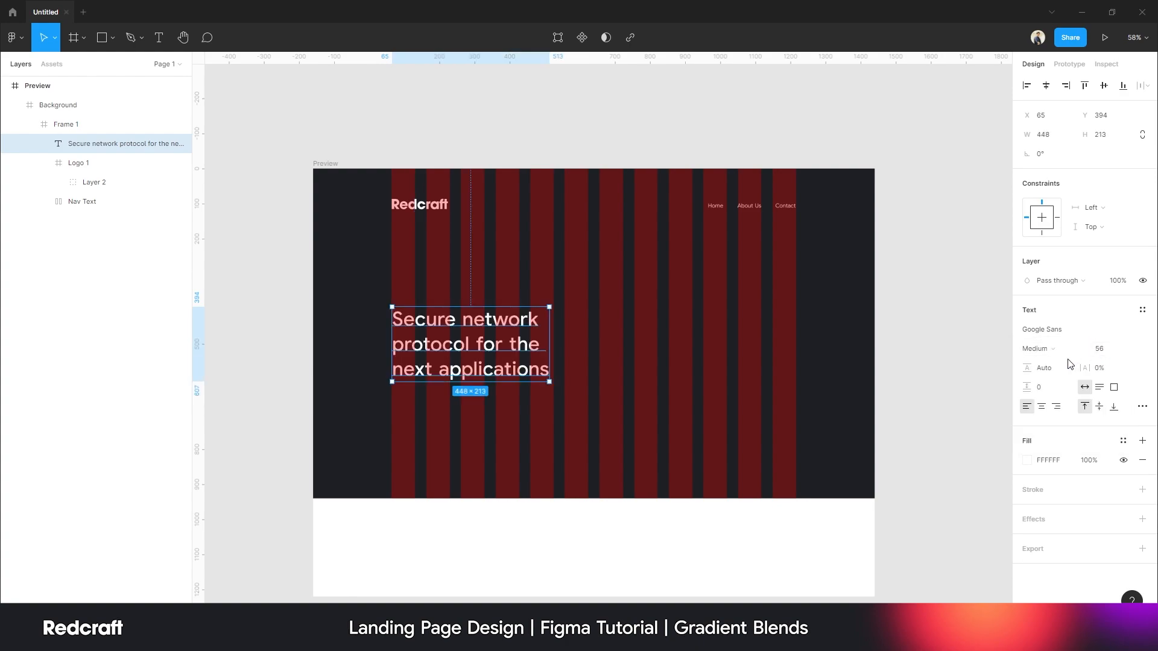
click(1055, 372)
text(67)
key(Return)
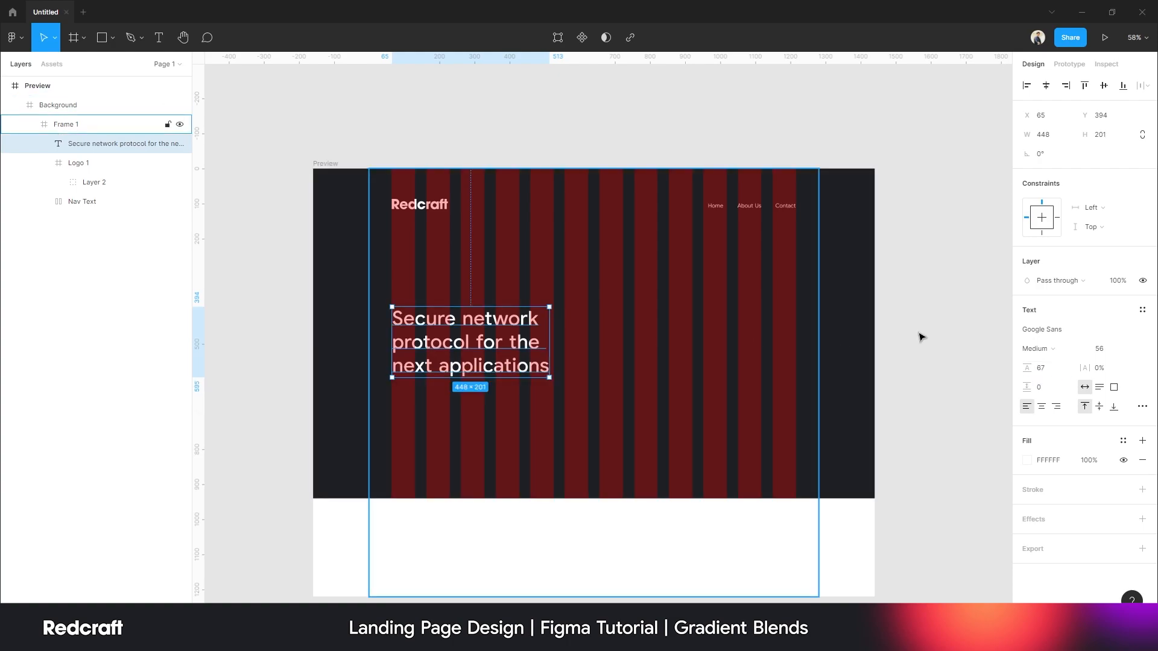
- Save the heading's text formatting as a text style named H1
click(1141, 311)
click(1137, 332)
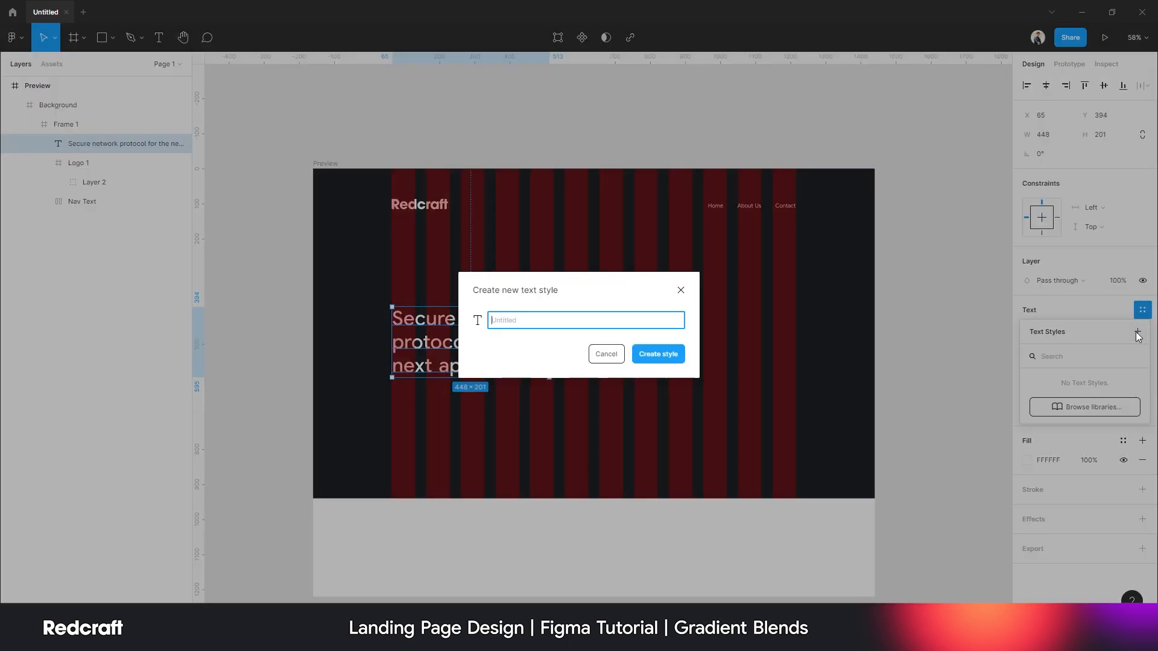
text(H1)
click(663, 356)
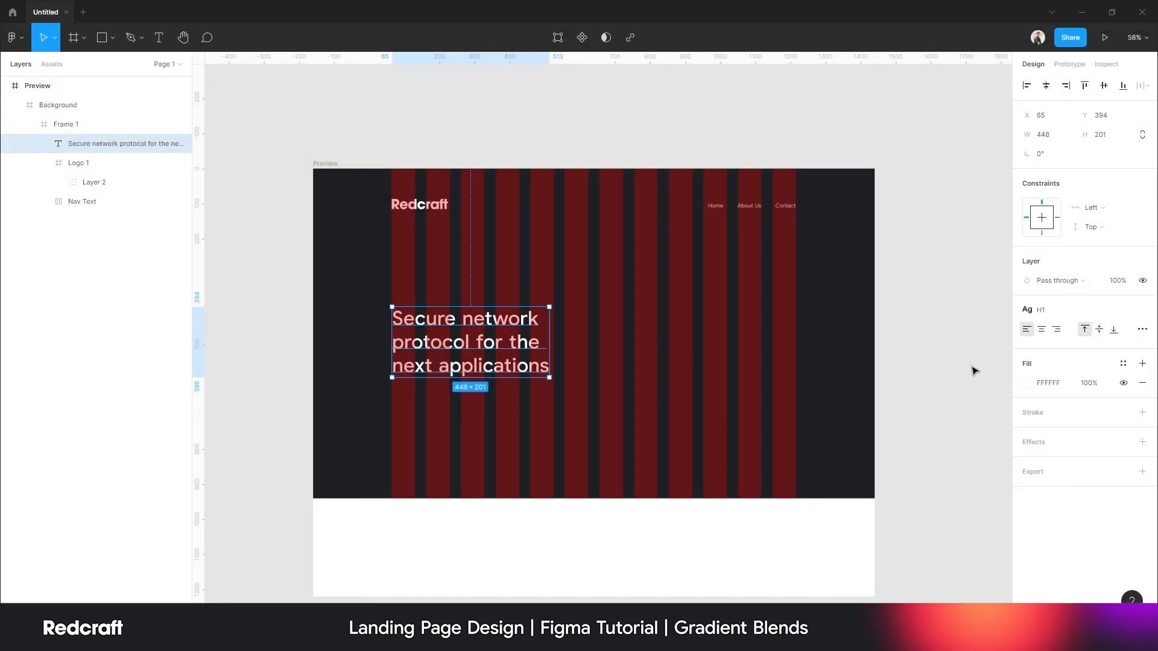
ctrl+scroll(385, 349, up, 3)
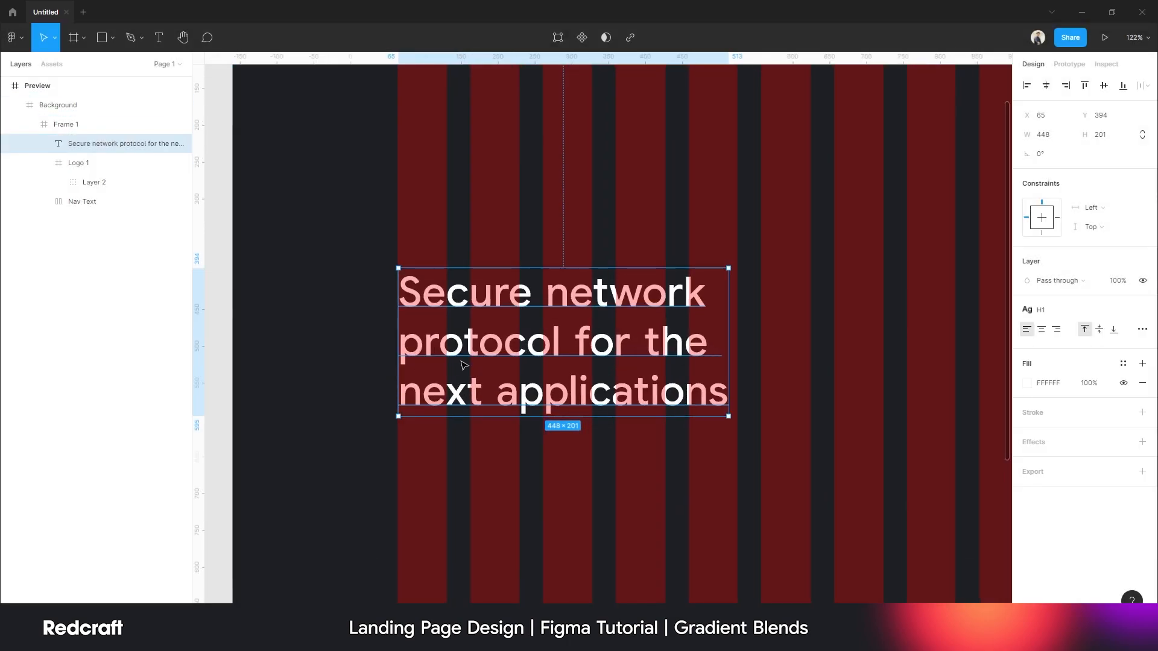
ctrl+scroll(458, 370, down, 3)
ctrl+scroll(401, 378, down, 1)
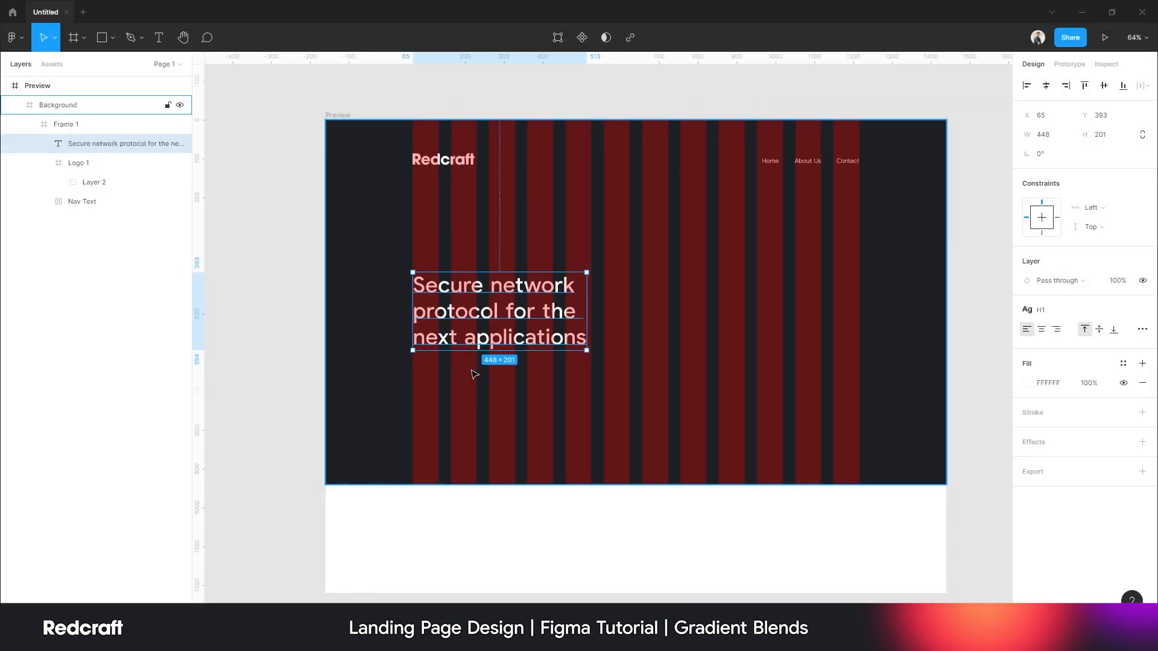
scroll(758, 436, down, 1)
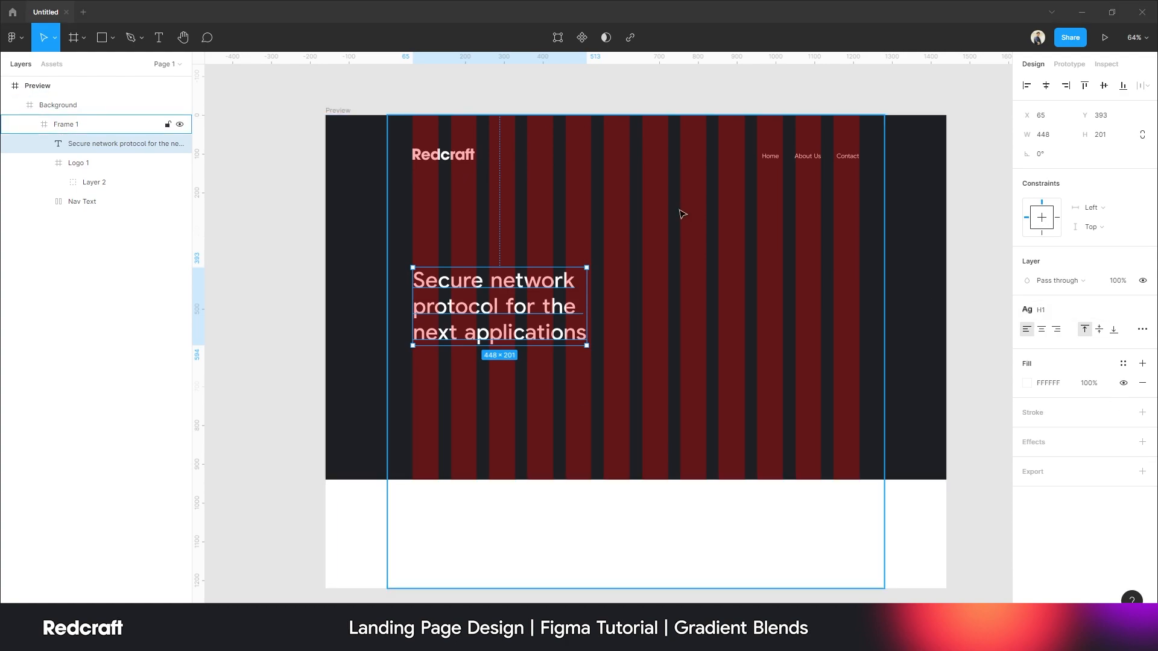
double_click(416, 311)
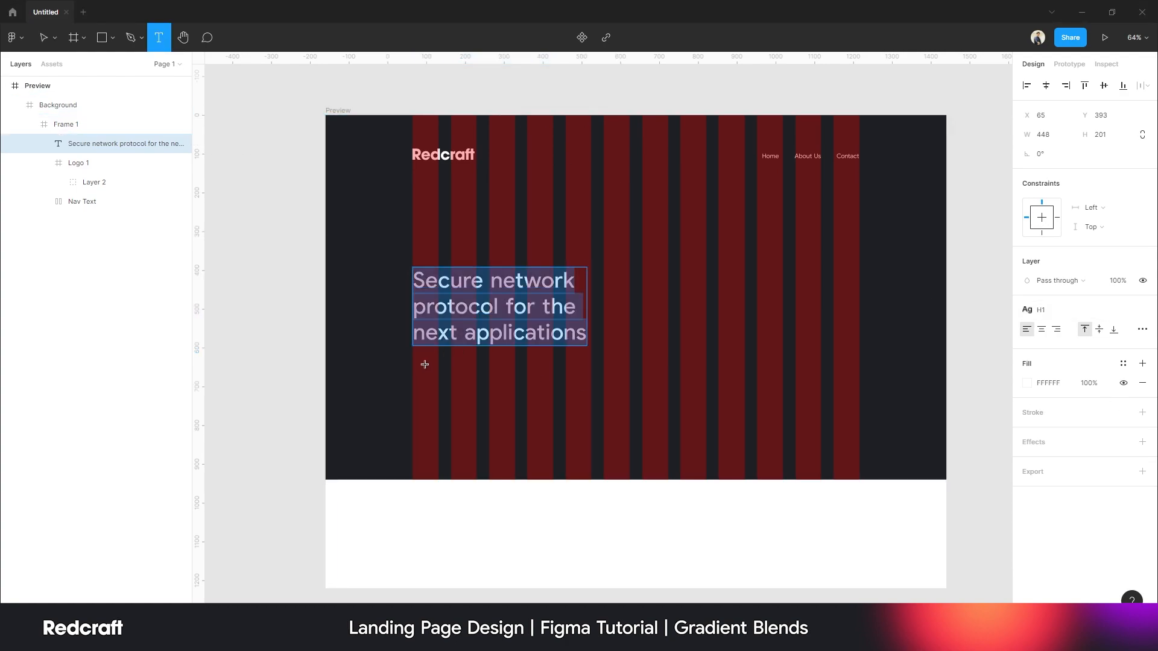
click(44, 39)
click(252, 179)
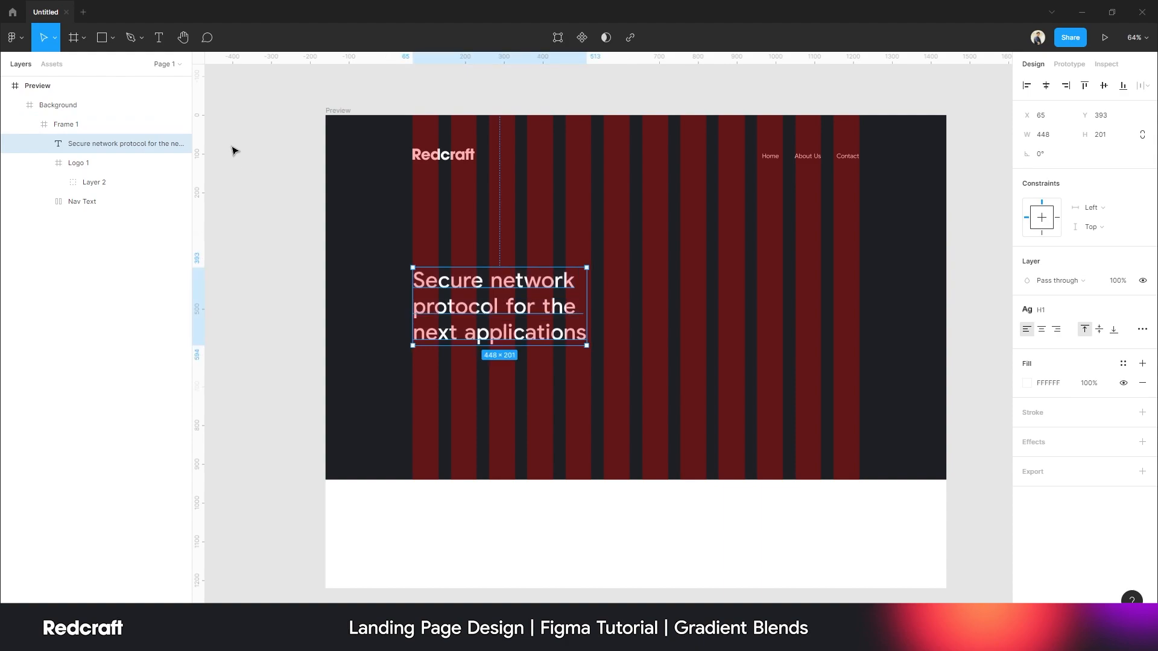
click(160, 41)
click(44, 39)
click(291, 220)
click(291, 220)
- Add the text "A highly scalable, fast, and secure blockchain platform for distrivuted applications, and companies" below the heading
click(161, 40)
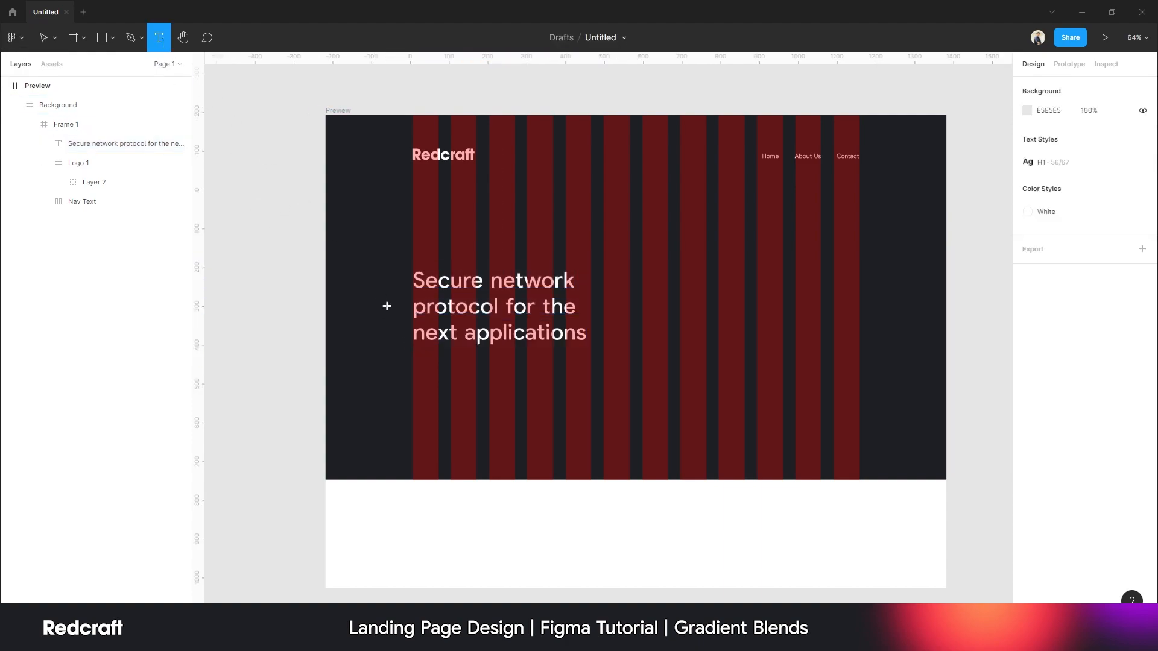
click(418, 362)
text(A highli)
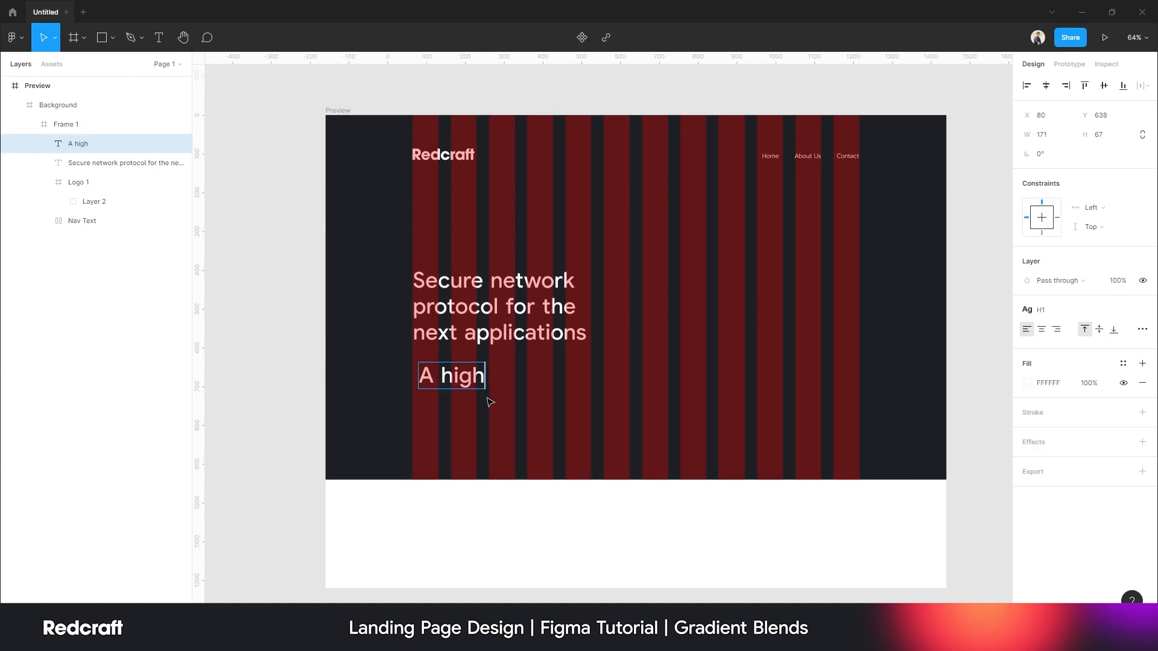
text(ly scal)
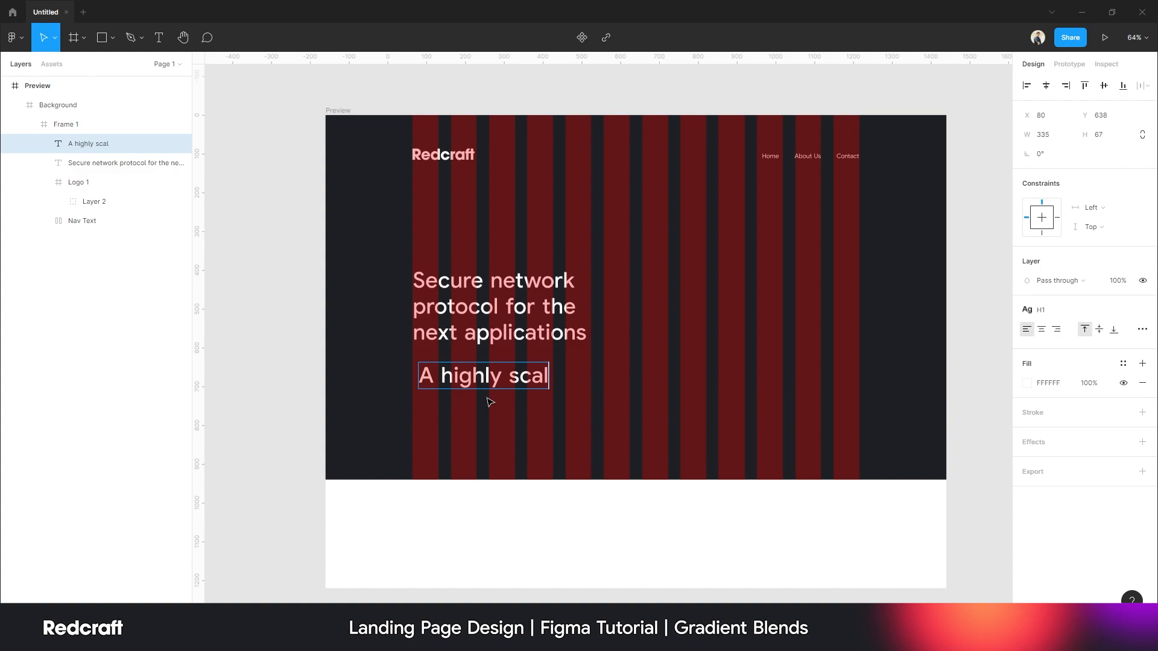
text(able, fast, a)
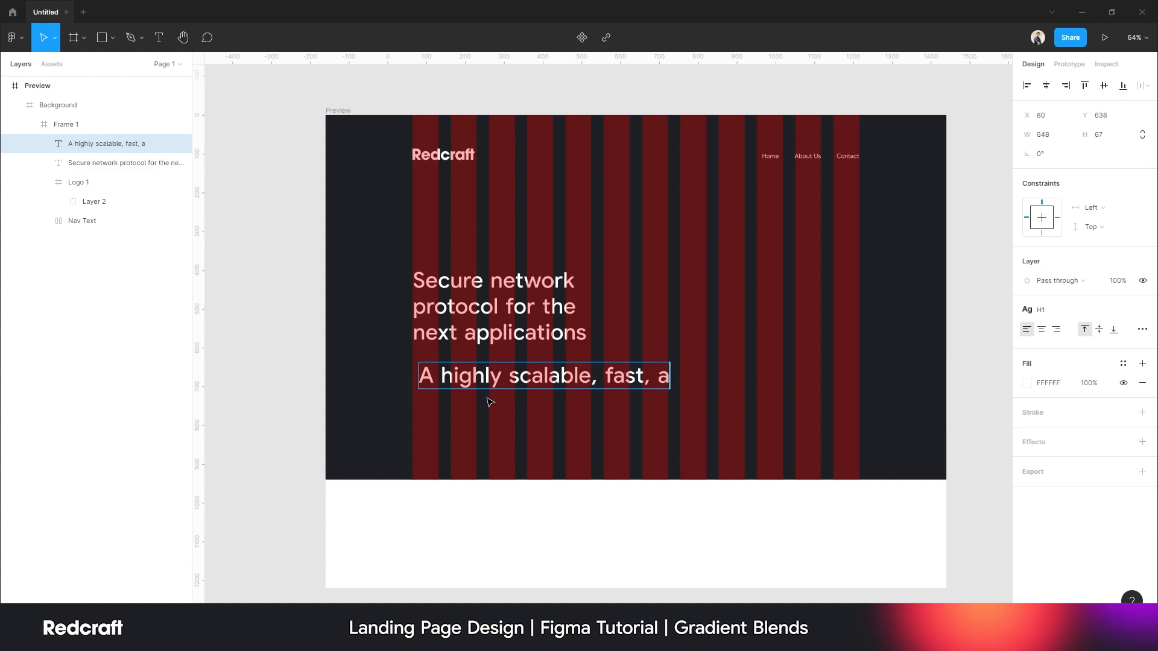
text(nd secure )
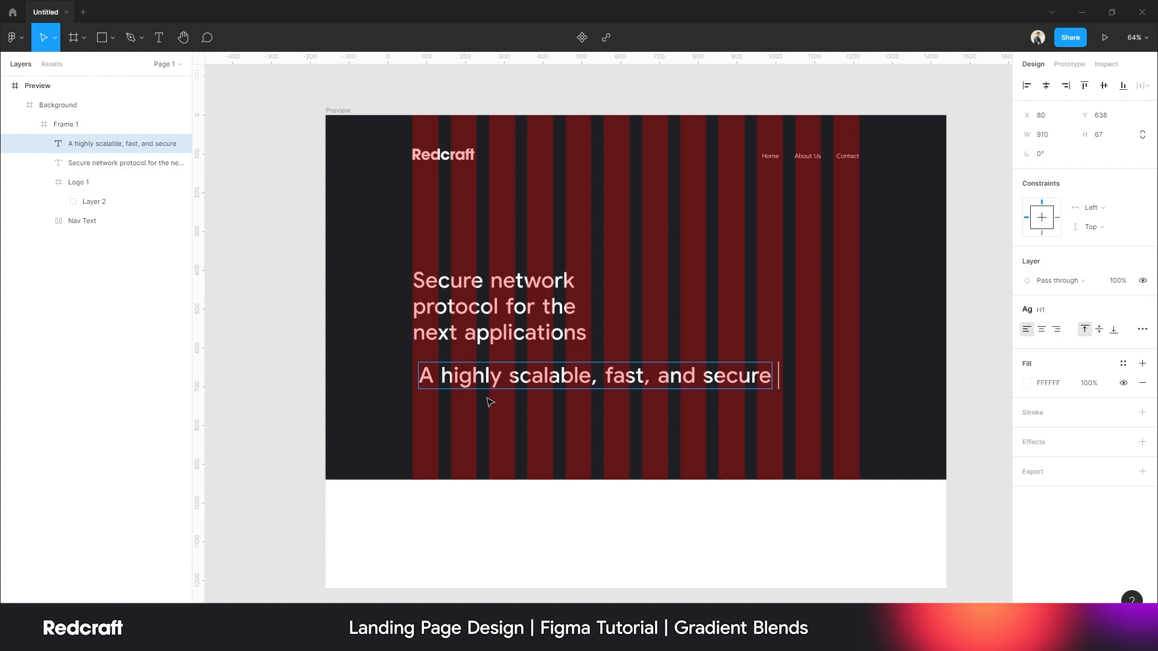
text(blockchair )
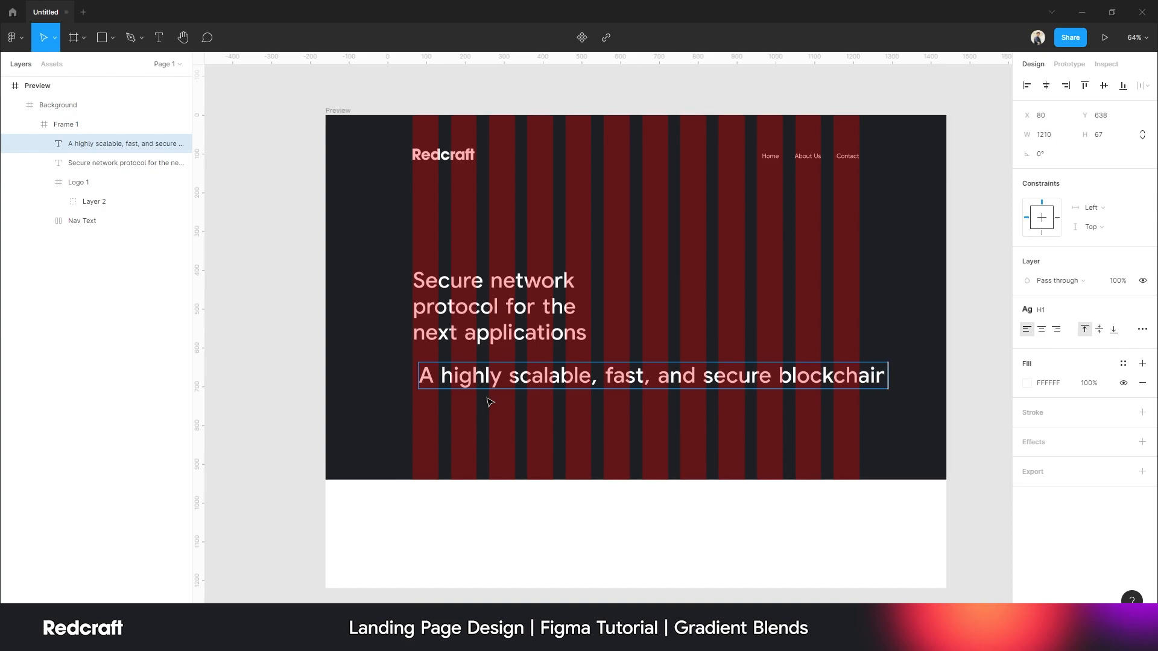
text(platform for)
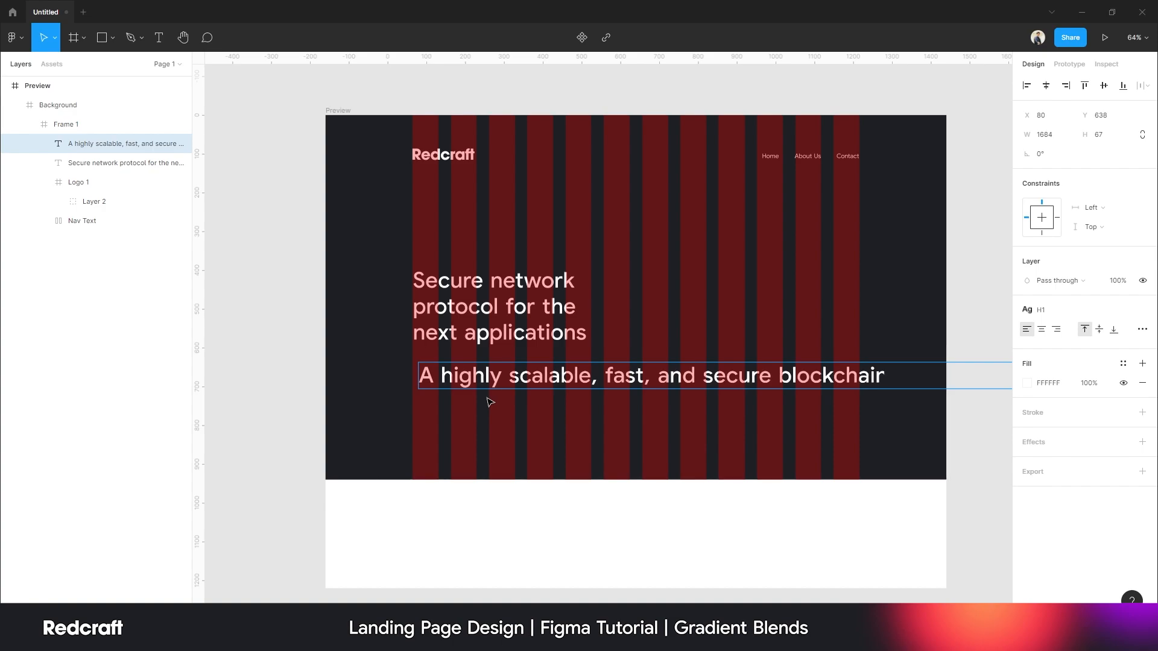
text( apprise use)
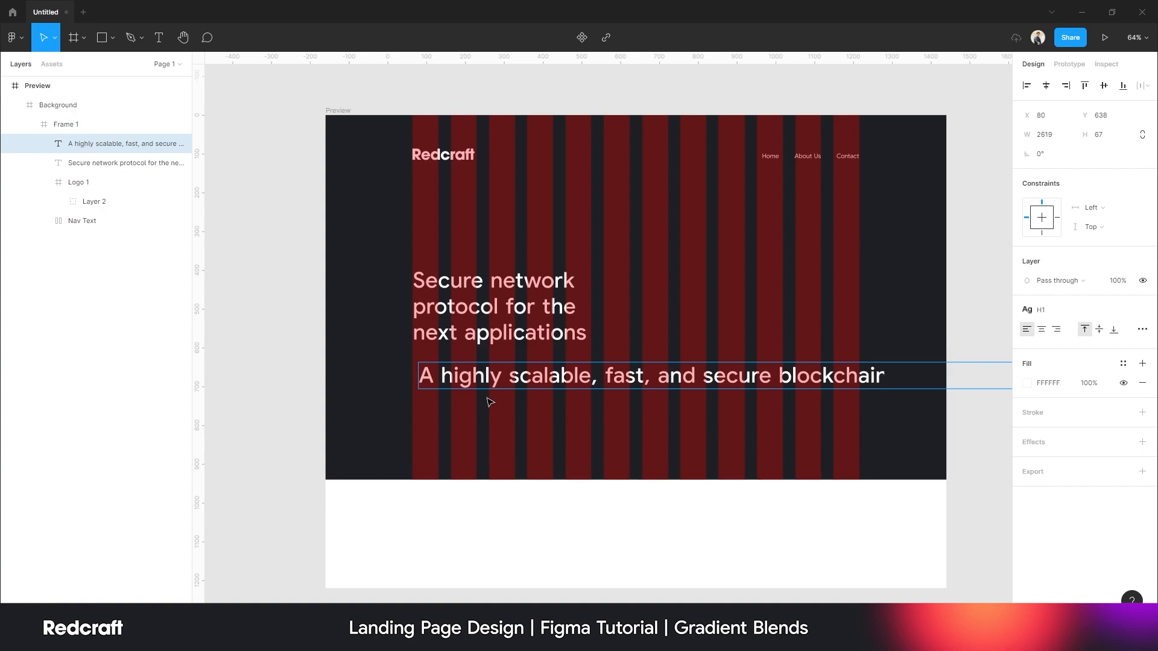
scroll(310, 297, down, 3)
key(Escape)
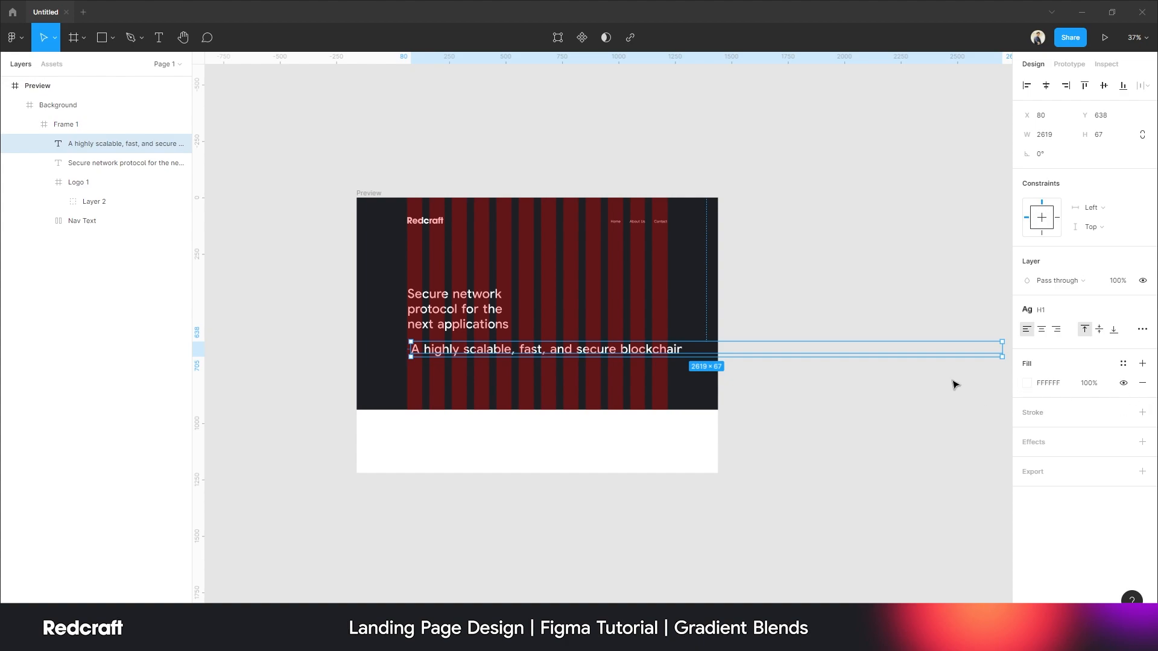
- Detach the paragraph from the H1 style and set it to Google Sans Text, Book weight, size 20
click(1140, 309)
click(1107, 350)
text(20)
key(Return)
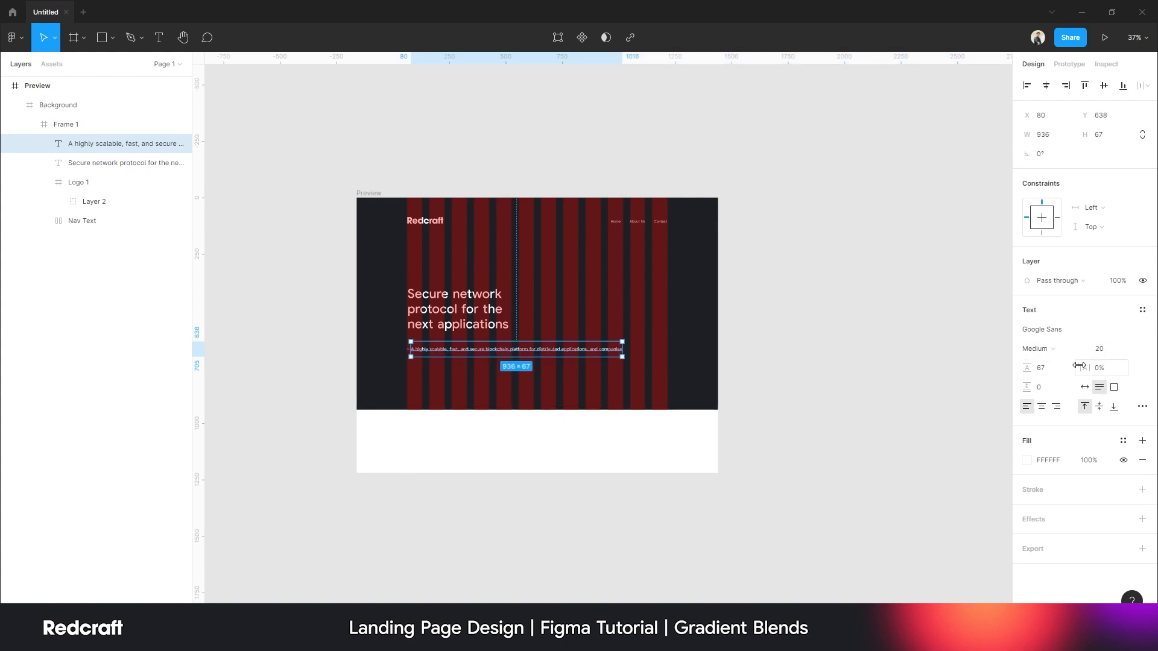
click(1052, 353)
click(1047, 337)
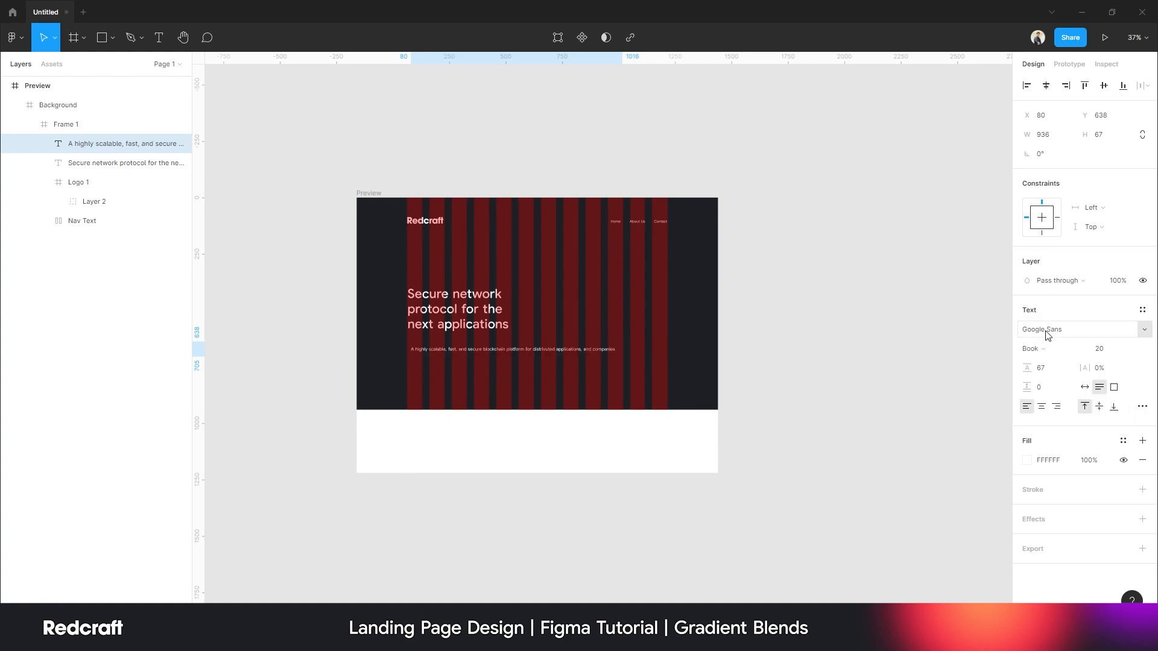
click(1065, 336)
click(1083, 336)
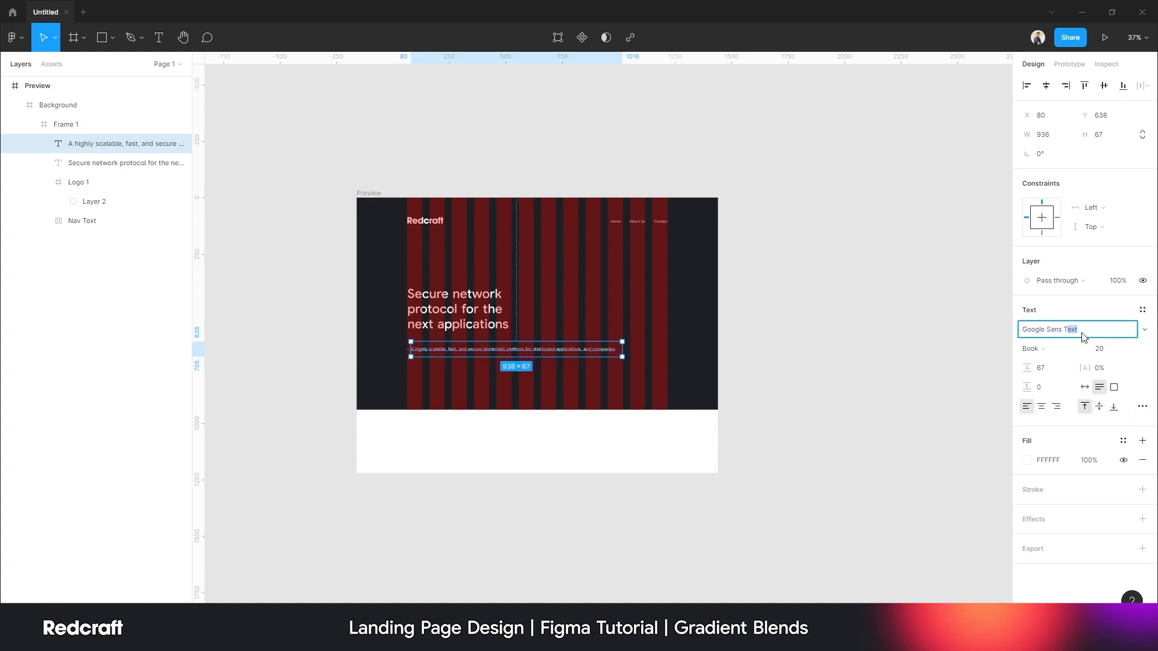
key(Return)
- Align the paragraph with the first column at X 65 and narrow its text box to 460 wide
scroll(549, 357, up, 3)
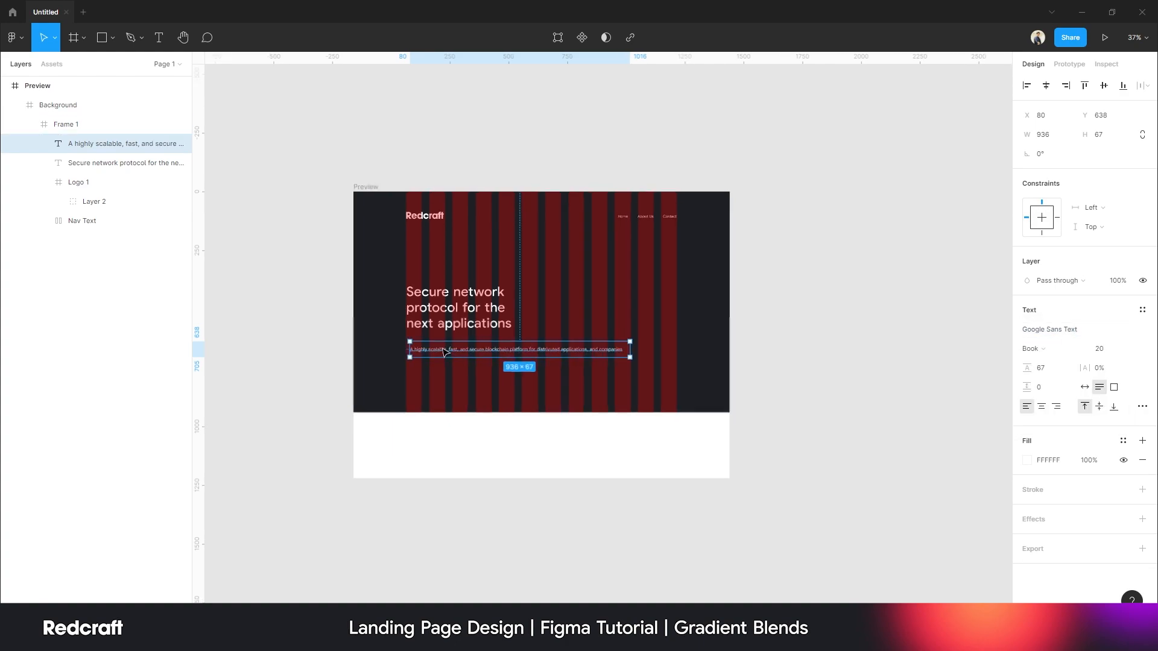
scroll(549, 357, up, 3)
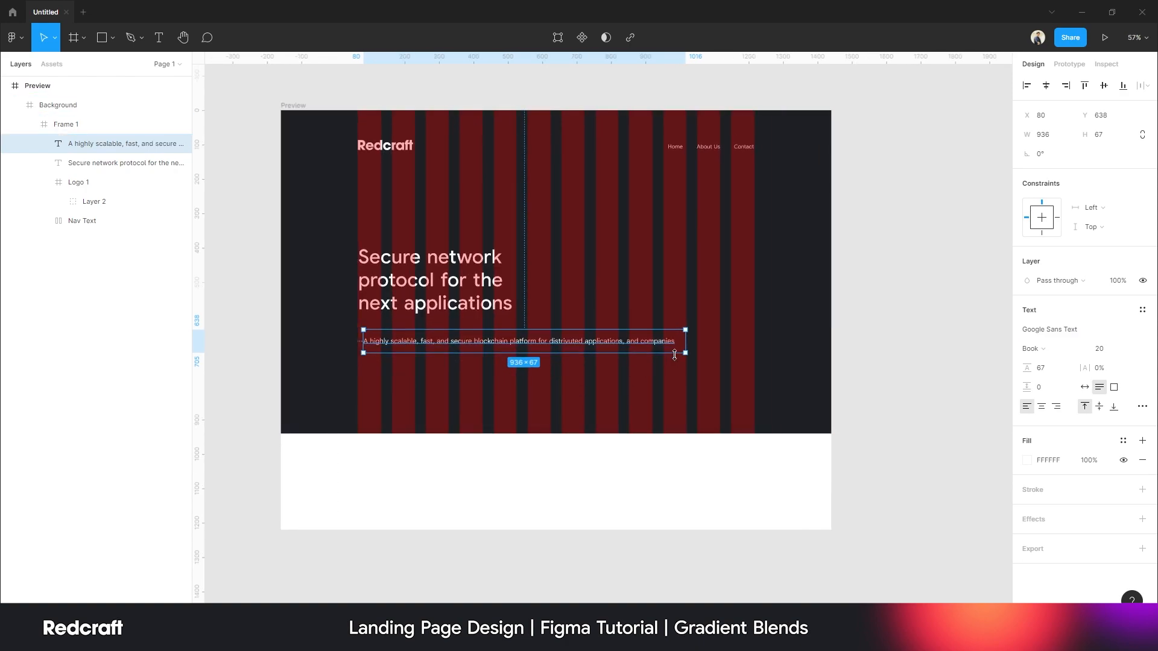
scroll(338, 350, up, 4)
scroll(531, 361, down, 3)
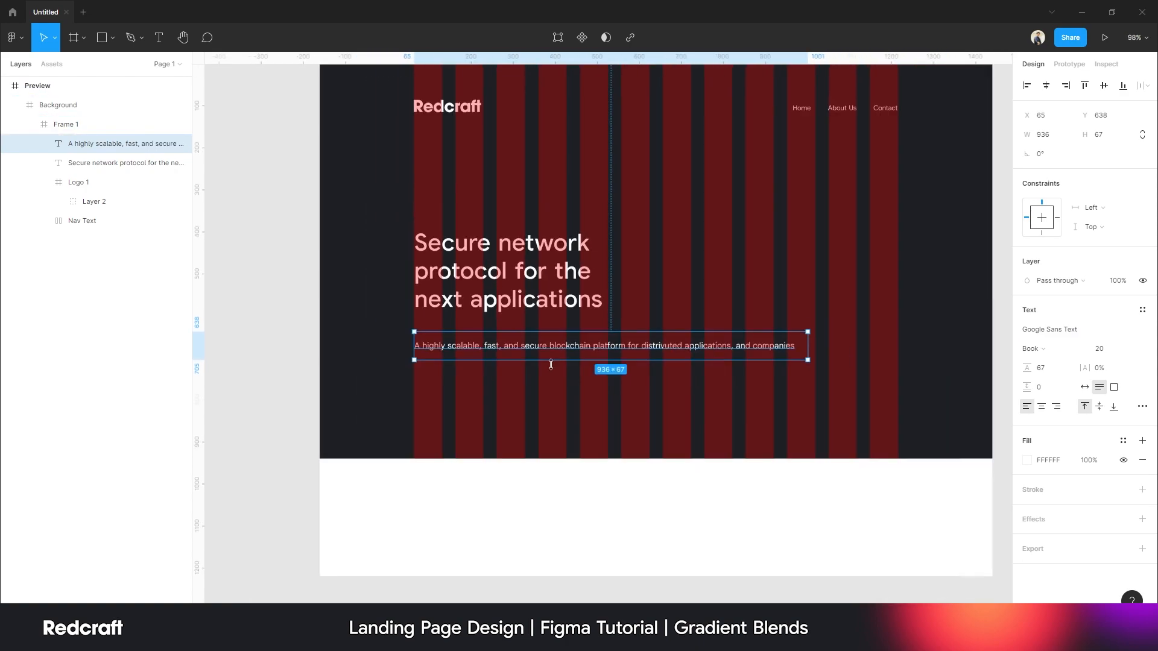
drag(808, 345, 609, 337)
- Set the paragraph's line height to 28
click(1054, 375)
text(28)
key(Return)
- Move the paragraph to 24 below the heading and raise both texts together, with the heading at Y 332
scroll(603, 416, down, 8)
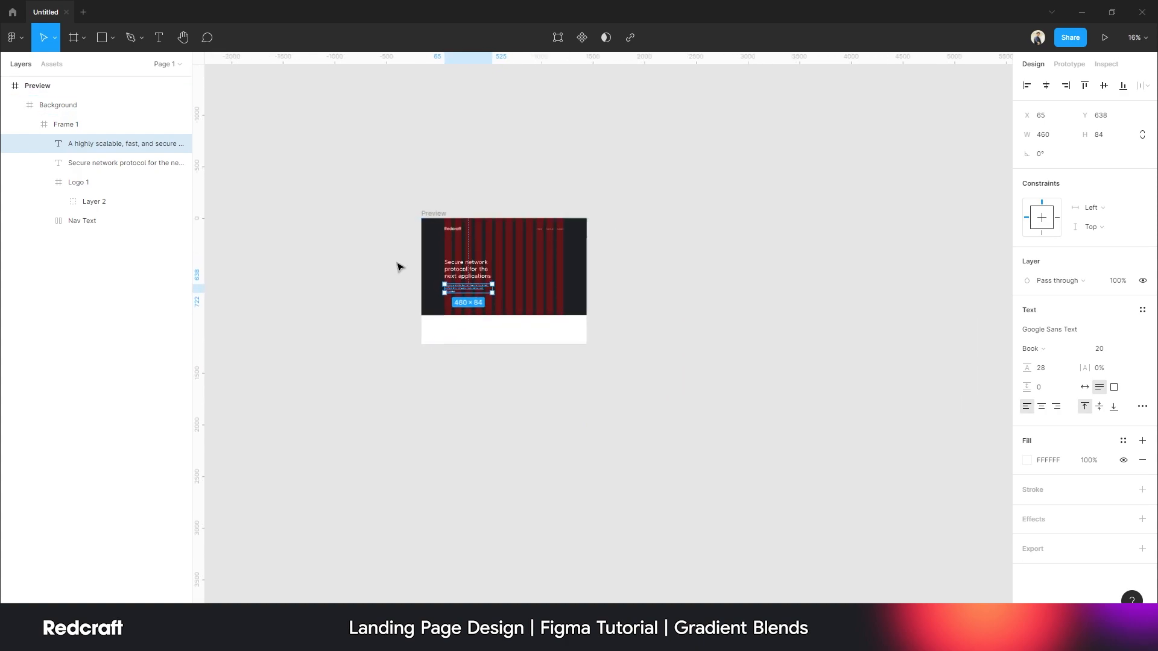
scroll(398, 264, up, 4)
scroll(619, 293, up, 3)
drag(472, 337, 472, 326)
shift+click(500, 263)
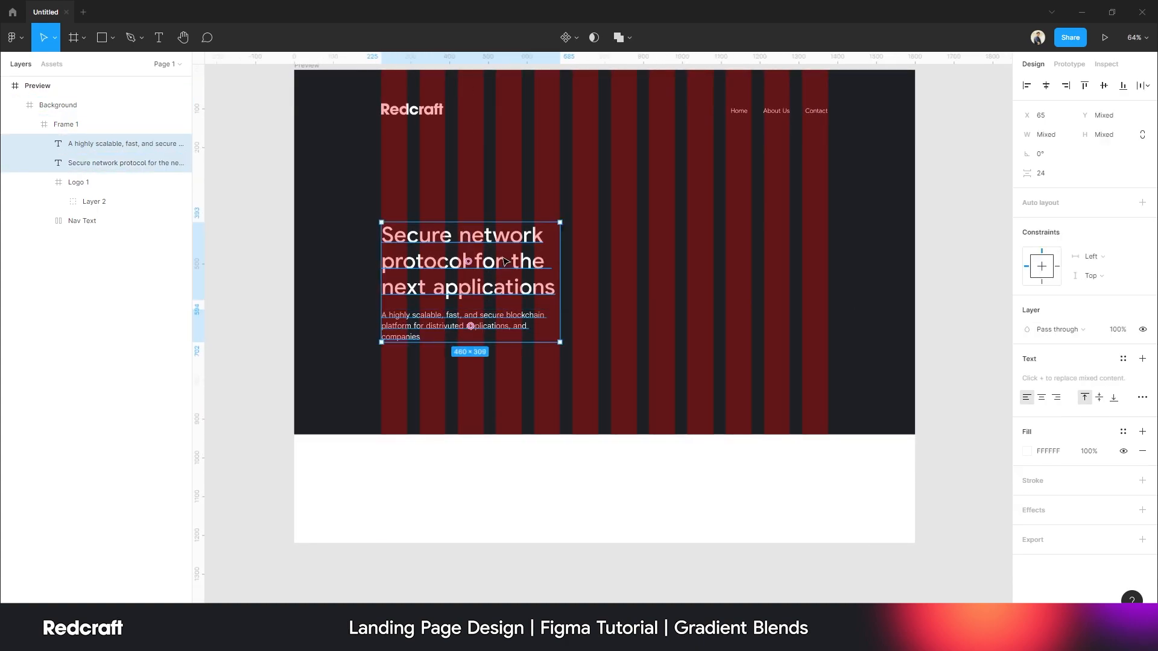
drag(500, 263, 500, 242)
scroll(500, 247, down, 3)
click(543, 434)
scroll(496, 297, up, 2)
- Select the heading text above the paragraph
click(493, 277)
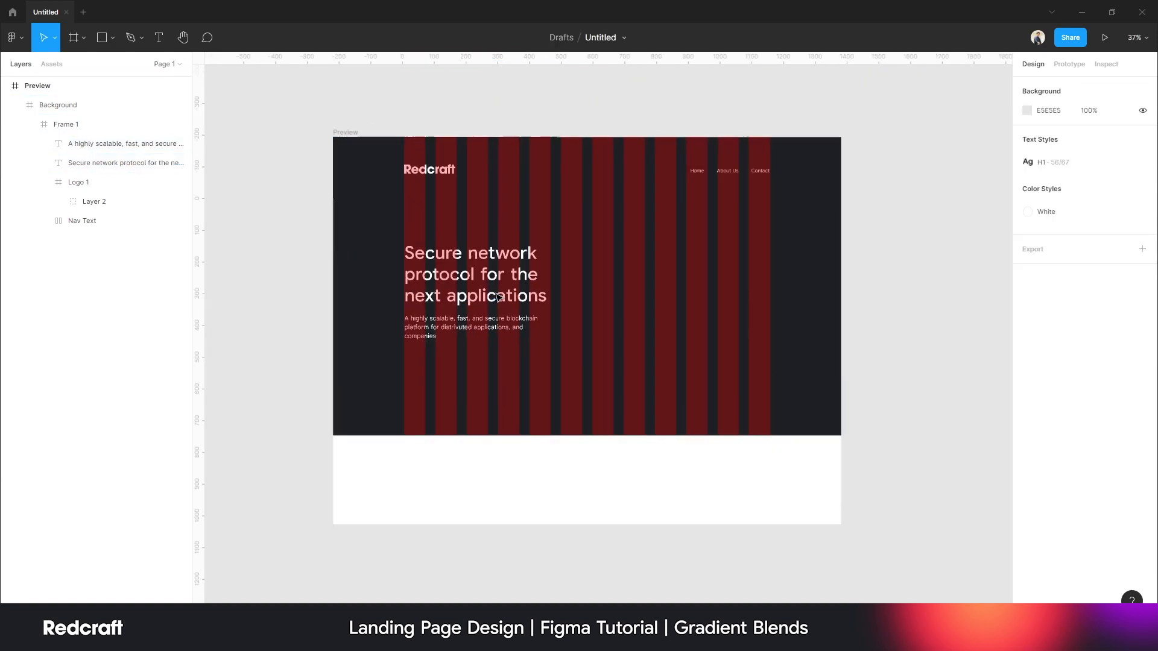
click(492, 290)
click(492, 289)
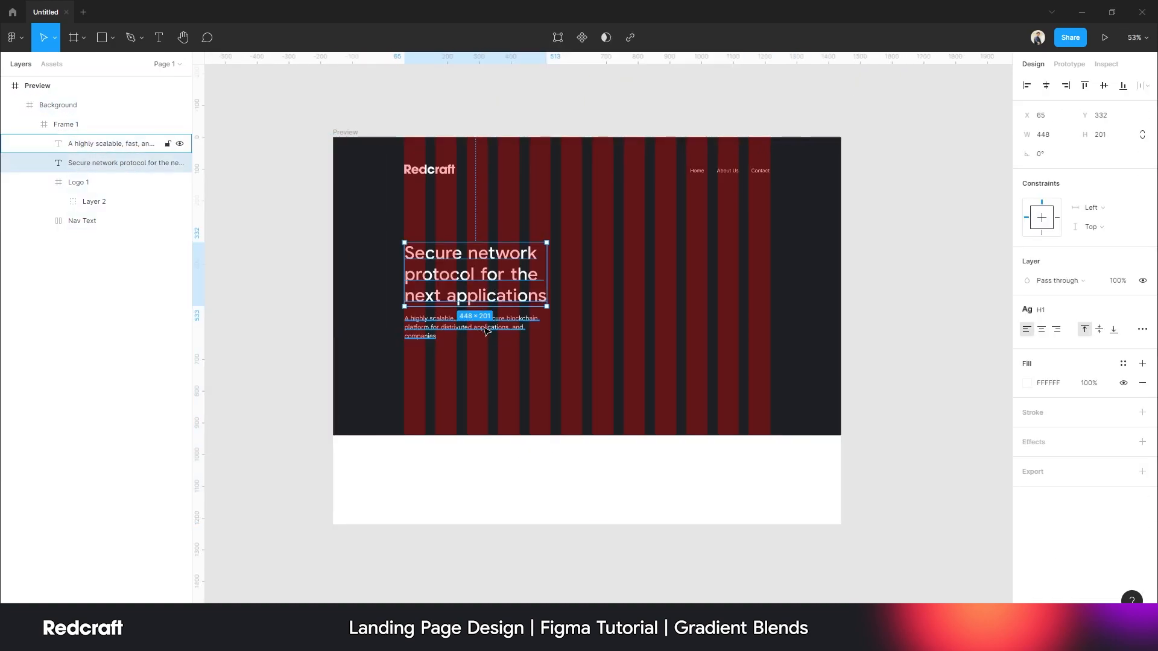